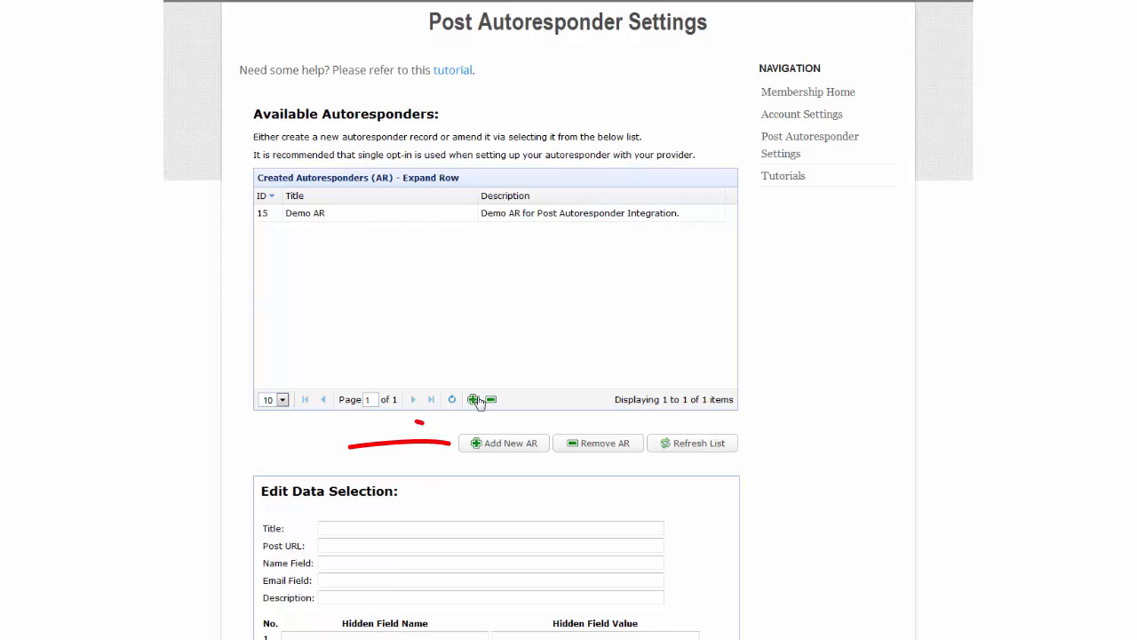
Create a new autoresponder titled 'Test' with description 'Autoresponder Demo' and save it.
{"action": "left_click", "coordinate": [506, 443]}
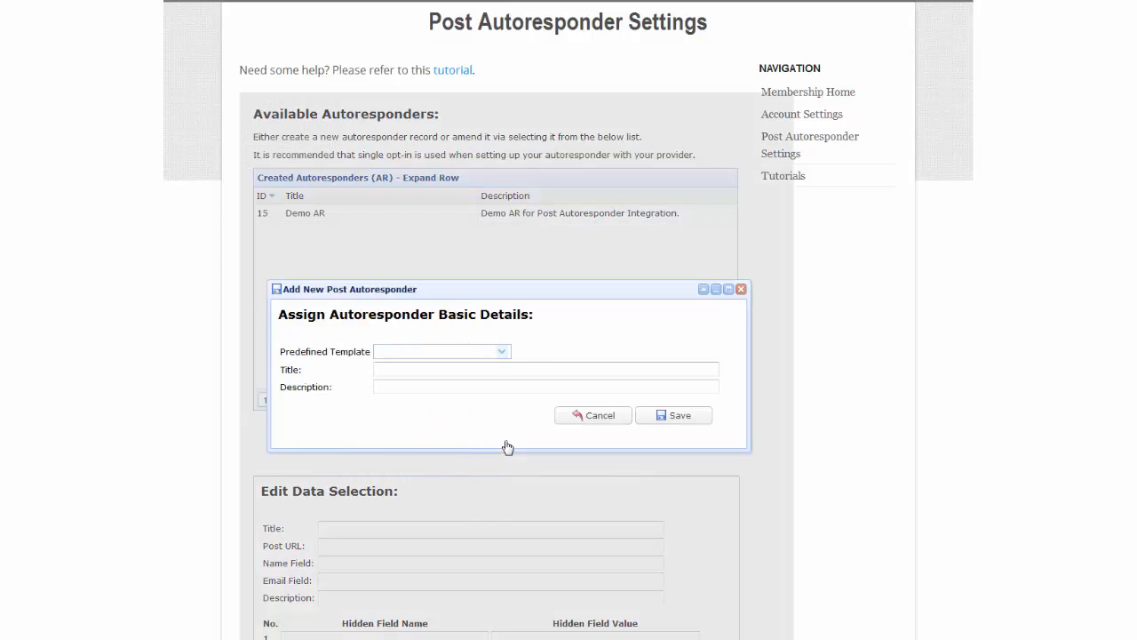
{"action": "left_click", "coordinate": [411, 367]}
{"action": "left_click", "coordinate": [407, 388]}
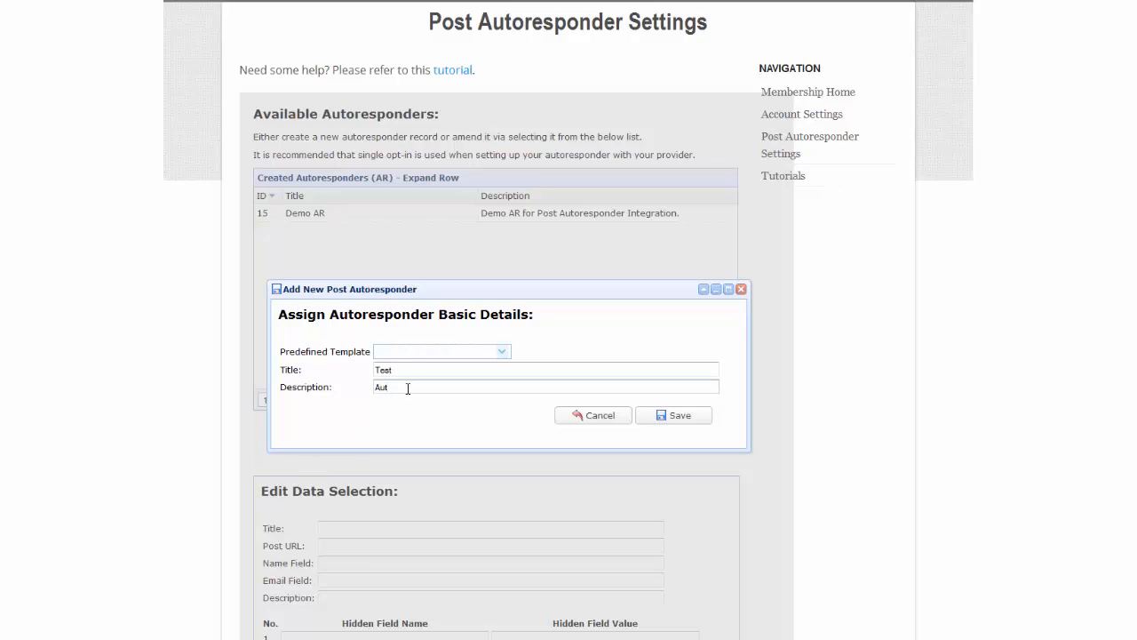
{"action": "type", "text": "Autoresponder Demo"}
{"action": "left_click", "coordinate": [682, 418]}
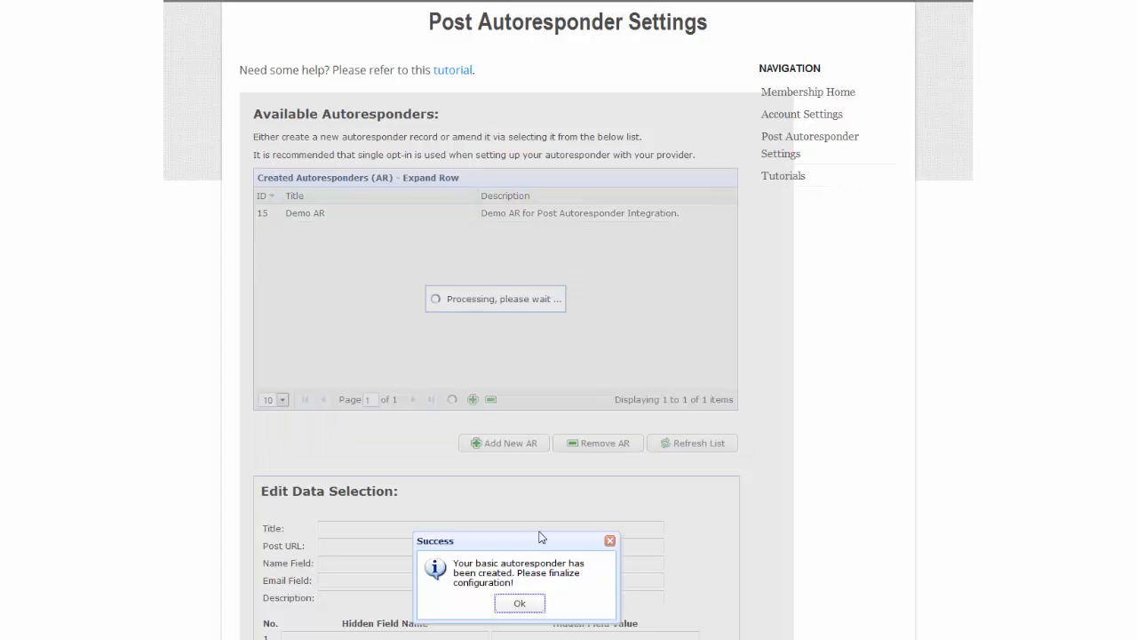
{"action": "left_click", "coordinate": [519, 602]}
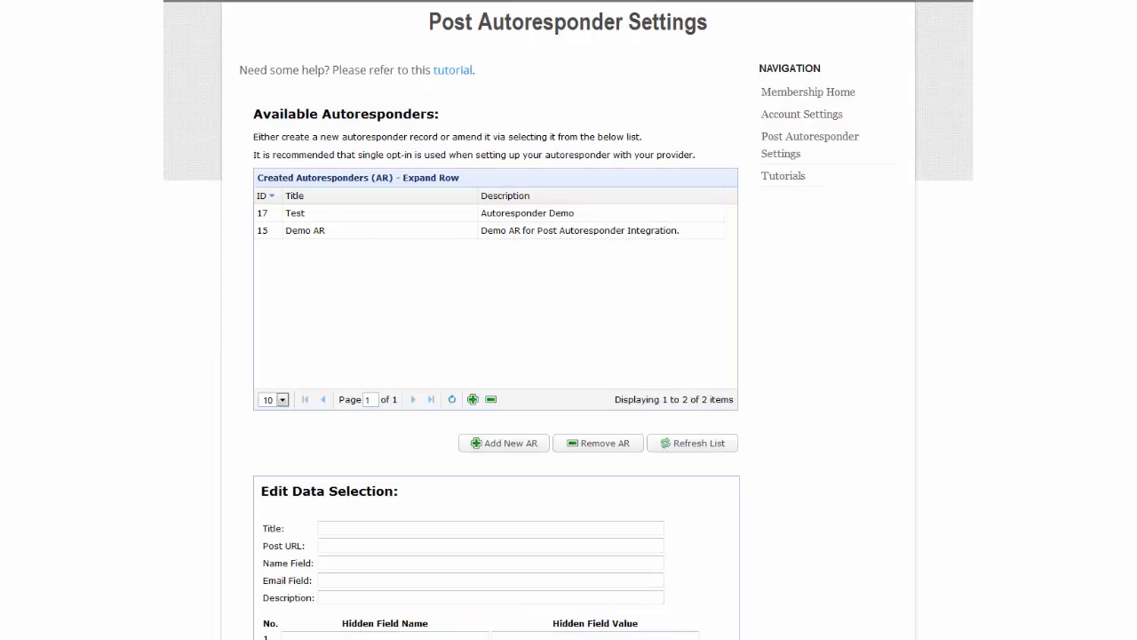
Load the Test autoresponder into the edit form and scroll down to the Edit Data Selection form.
{"action": "left_click", "coordinate": [397, 221]}
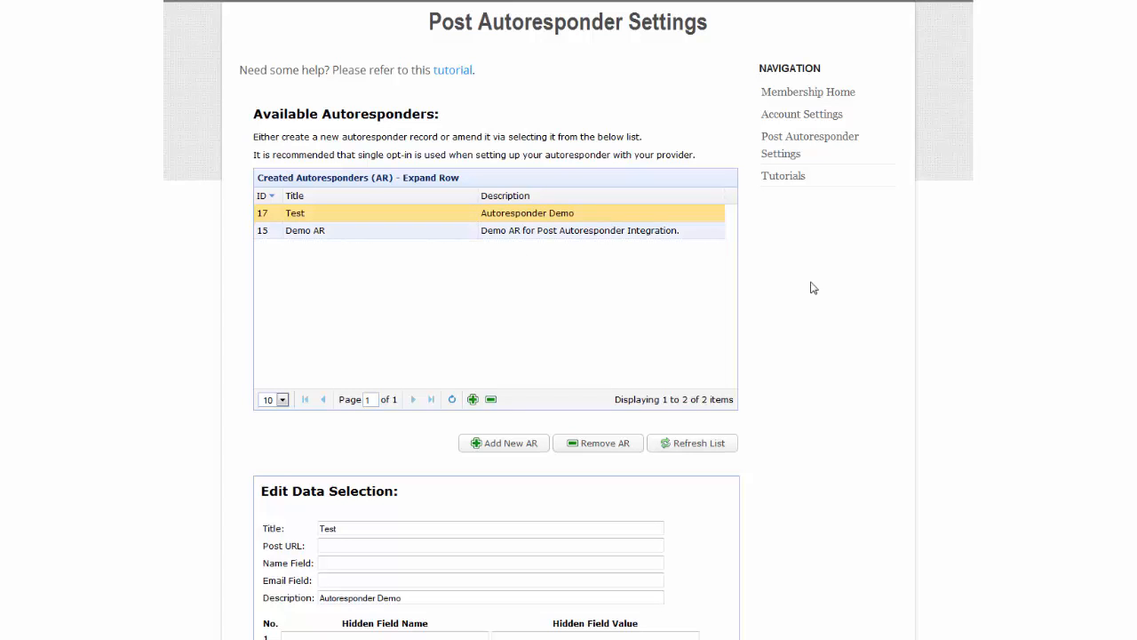
{"action": "scroll", "coordinate": [812, 287], "scroll_direction": "down", "scroll_amount": 2}
{"action": "scroll", "coordinate": [495, 319], "scroll_direction": "down", "scroll_amount": 5}
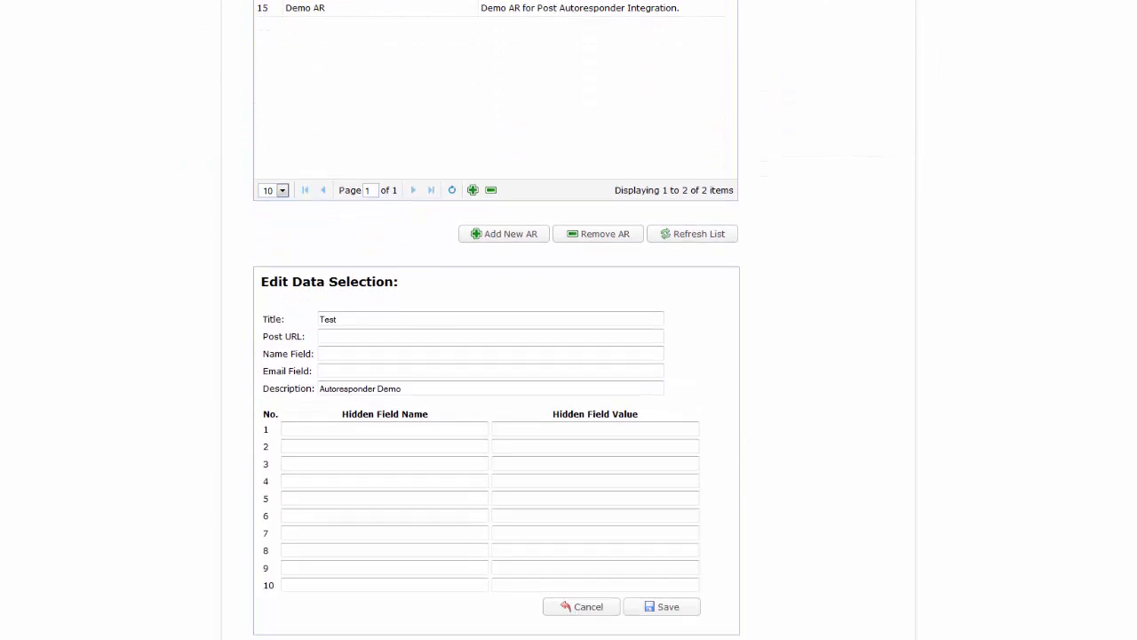
{"action": "scroll", "coordinate": [496, 320], "scroll_direction": "down", "scroll_amount": 1}
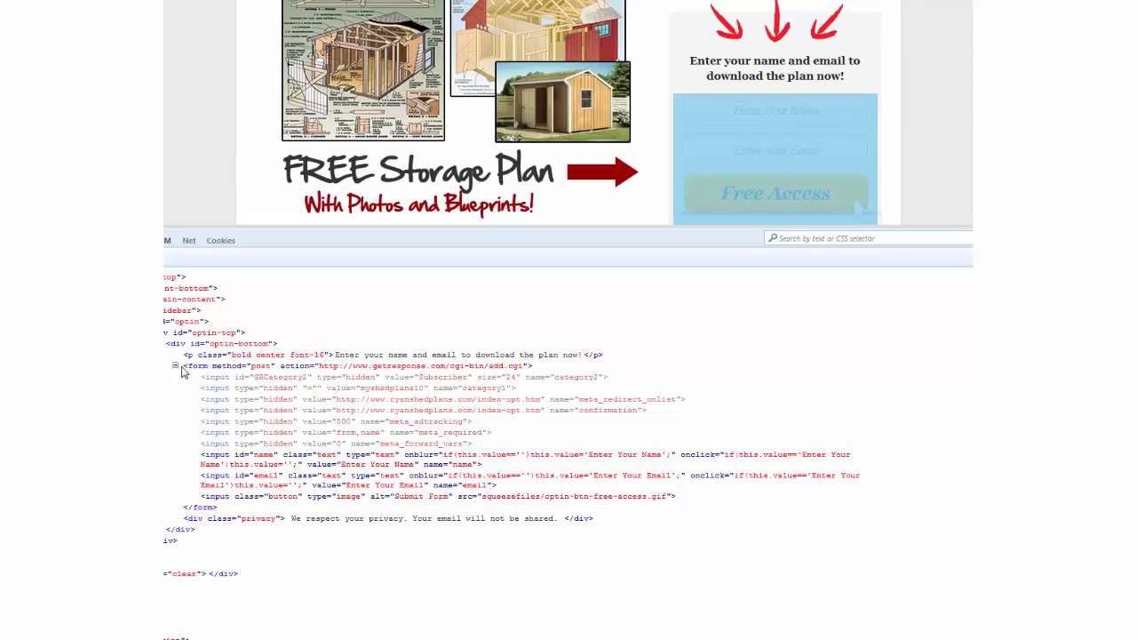
Select the opt-in form's markup from <form> through </form> in Firebug's HTML panel.
{"action": "left_click_drag", "start_coordinate": [182, 367], "coordinate": [297, 511]}
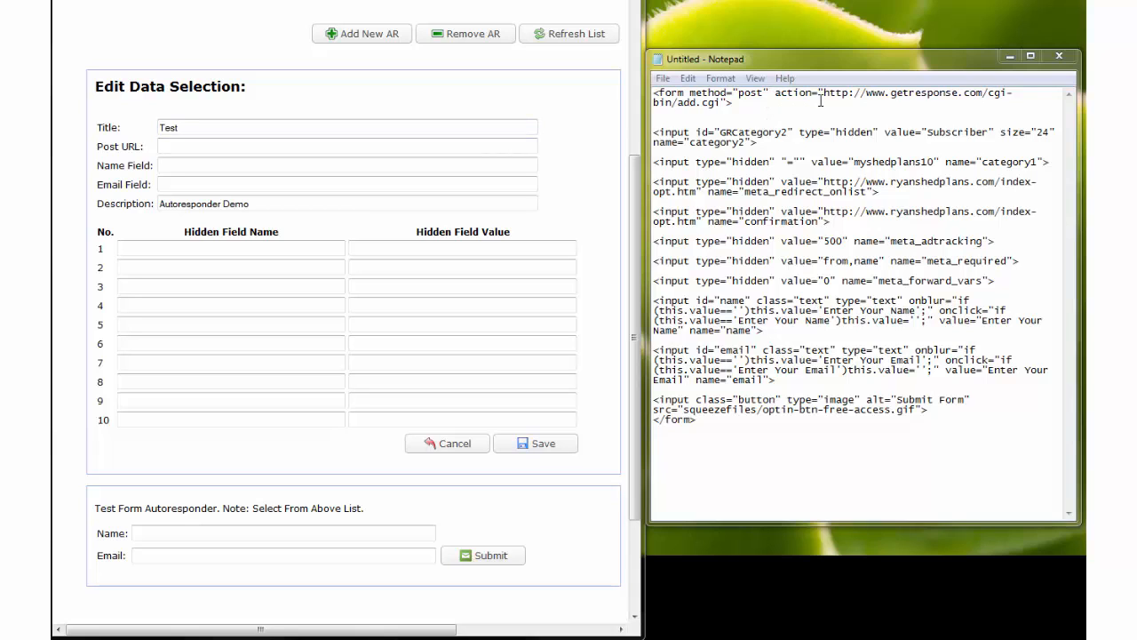
Paste the add.cgi post URL and first hidden field category2 = Subscriber from the form code.
{"action": "left_click_drag", "start_coordinate": [823, 92], "coordinate": [722, 103]}
{"action": "key", "text": "ctrl+c"}
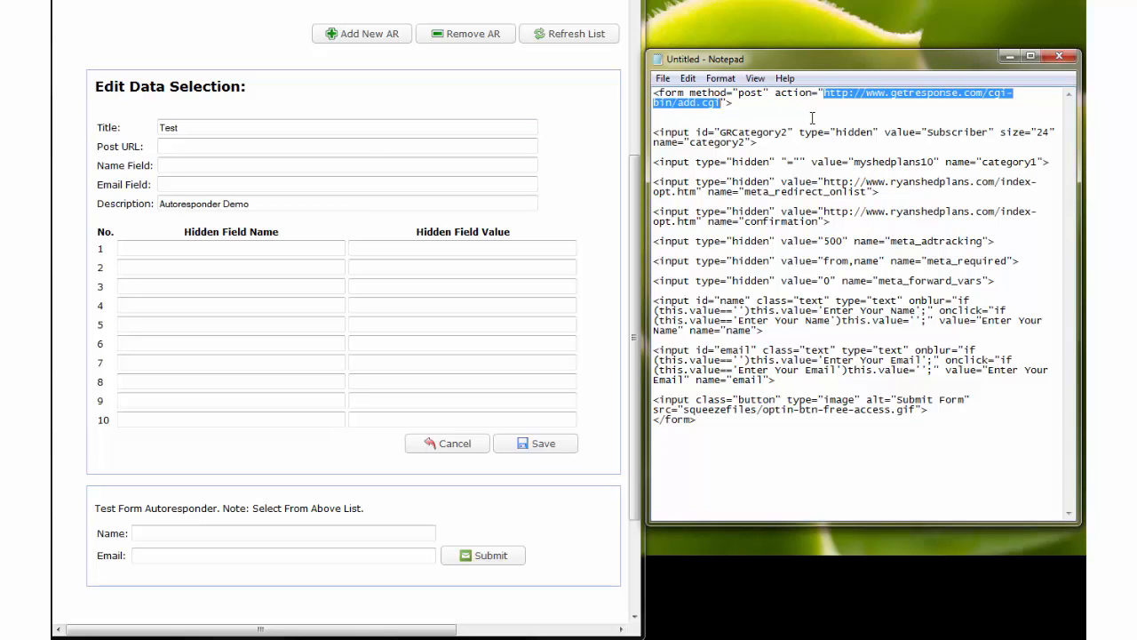
{"action": "left_click", "coordinate": [199, 144]}
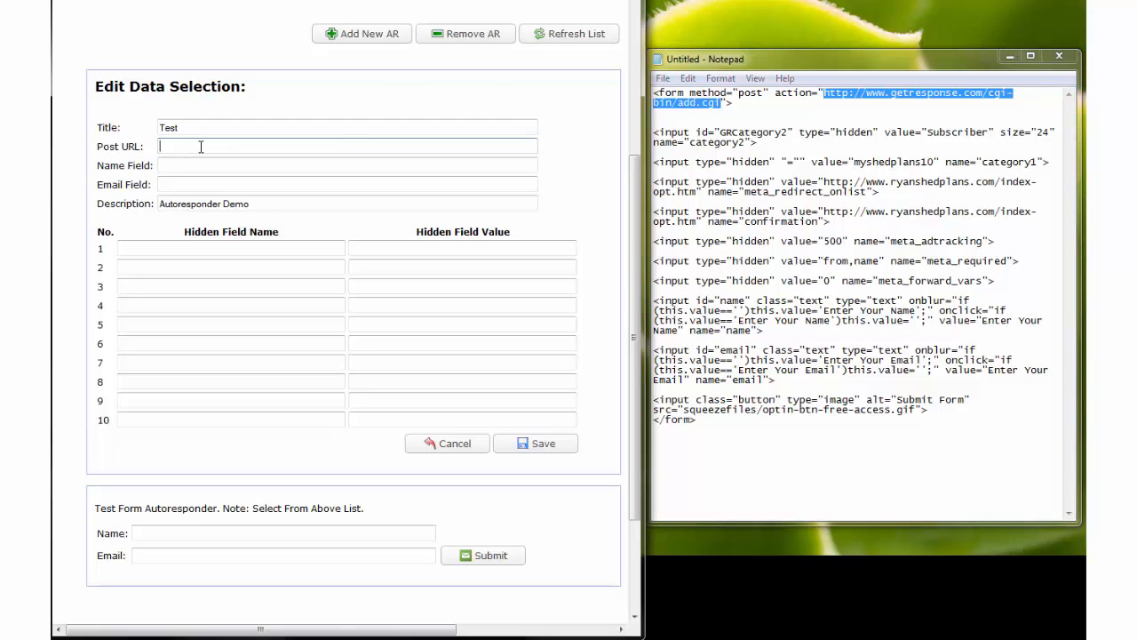
{"action": "key", "text": "ctrl+v"}
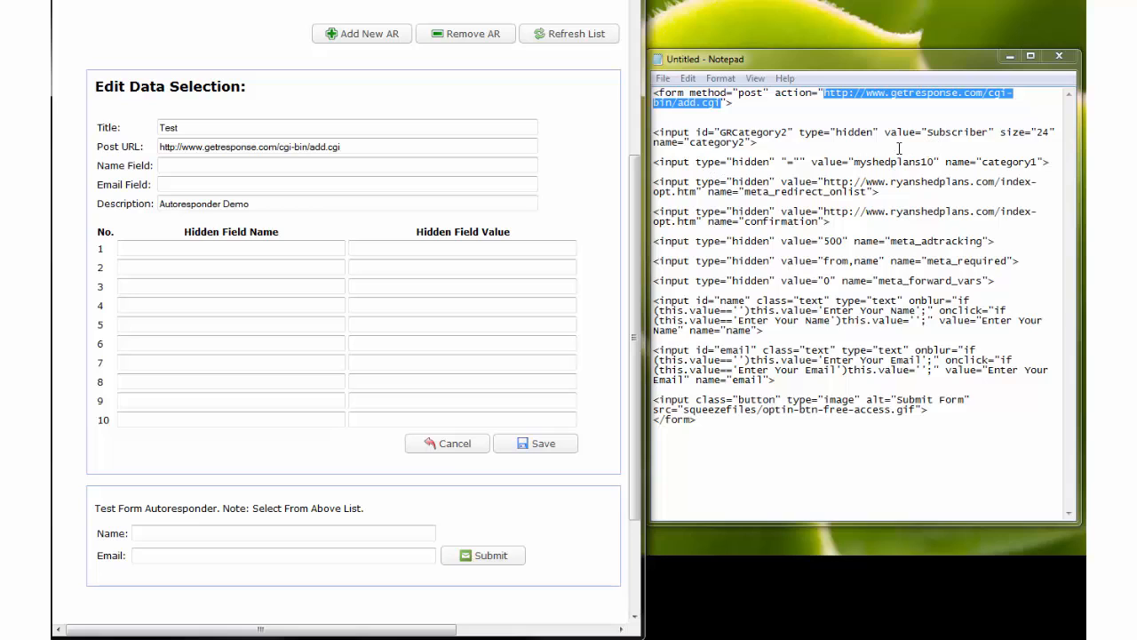
{"action": "left_click_drag", "start_coordinate": [691, 142], "coordinate": [750, 142]}
{"action": "key", "text": "ctrl+c"}
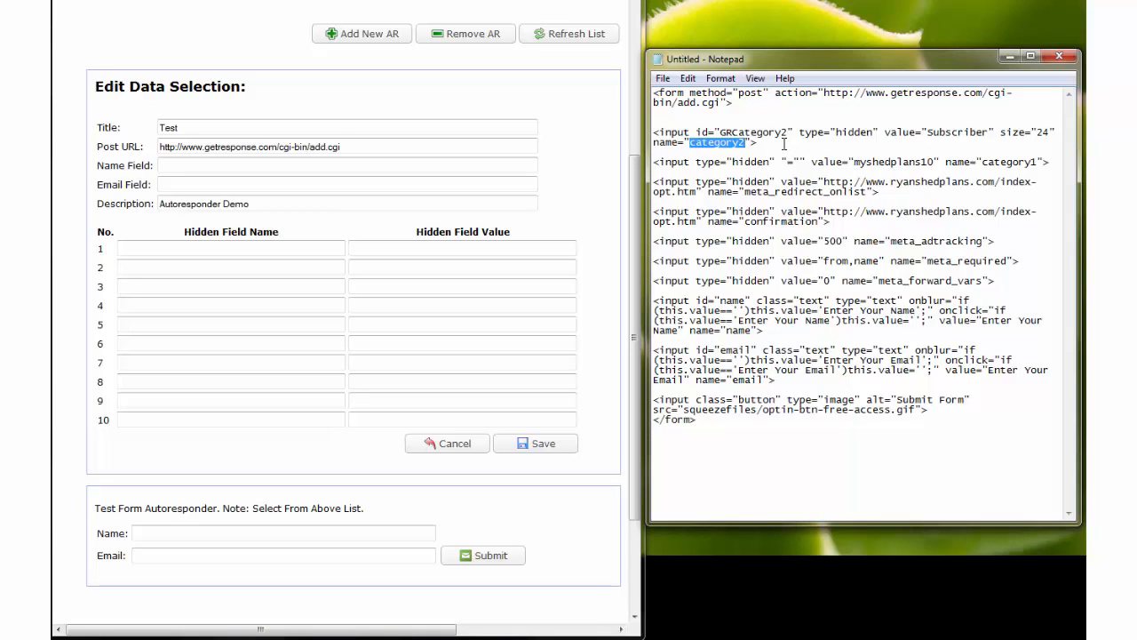
{"action": "left_click", "coordinate": [151, 249]}
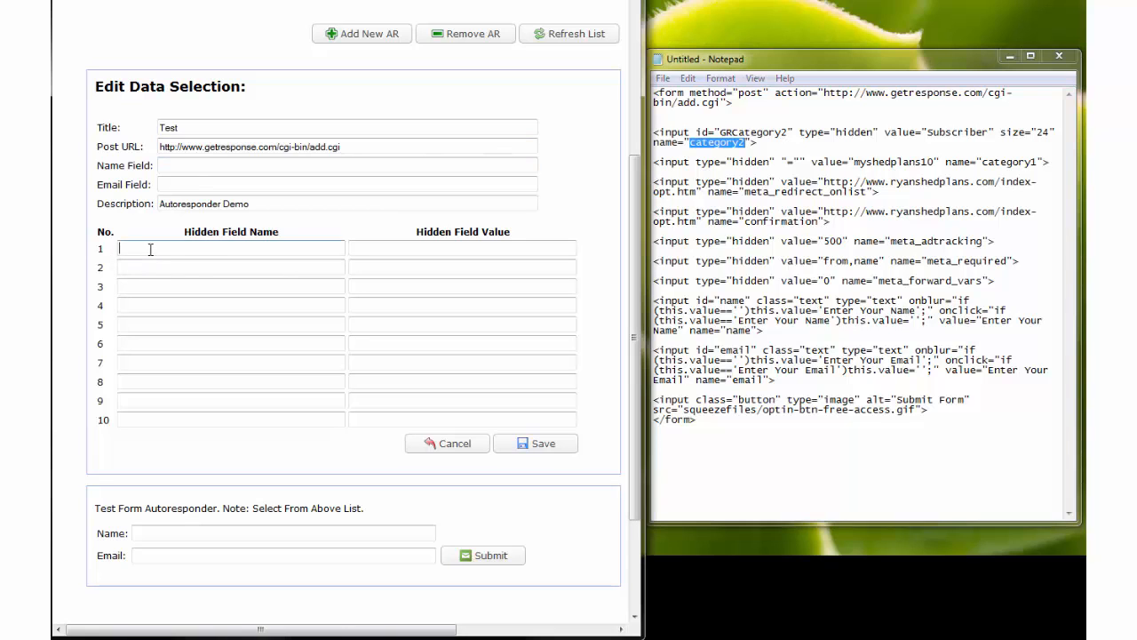
{"action": "key", "text": "ctrl+v"}
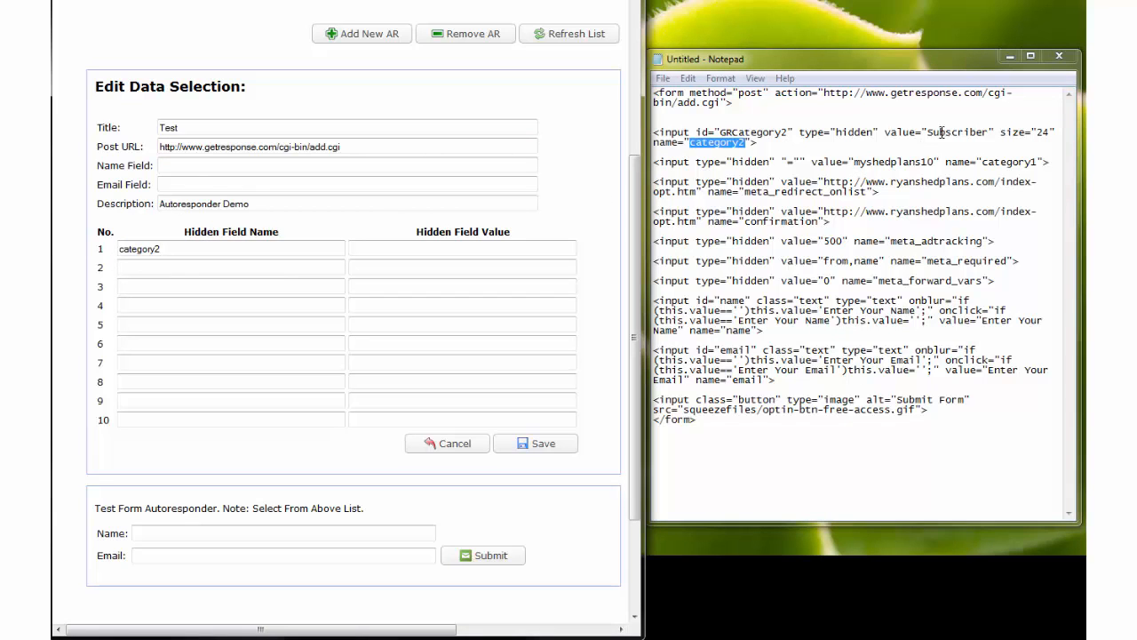
{"action": "left_click_drag", "start_coordinate": [926, 131], "coordinate": [987, 131]}
{"action": "key", "text": "ctrl+c"}
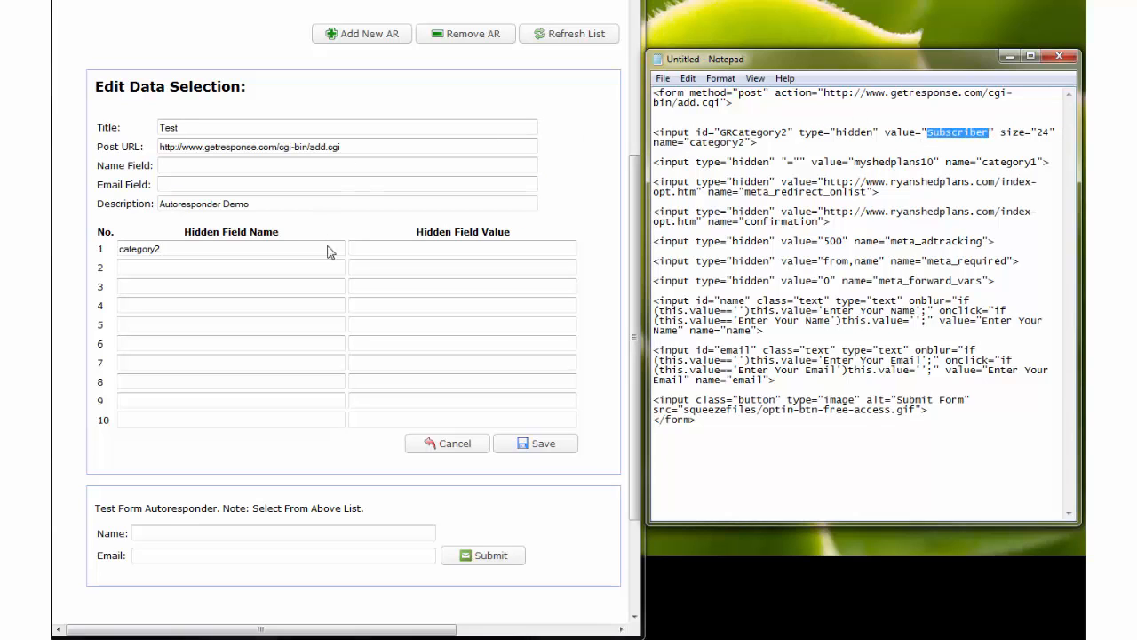
{"action": "left_click", "coordinate": [449, 249]}
{"action": "key", "text": "ctrl+v"}
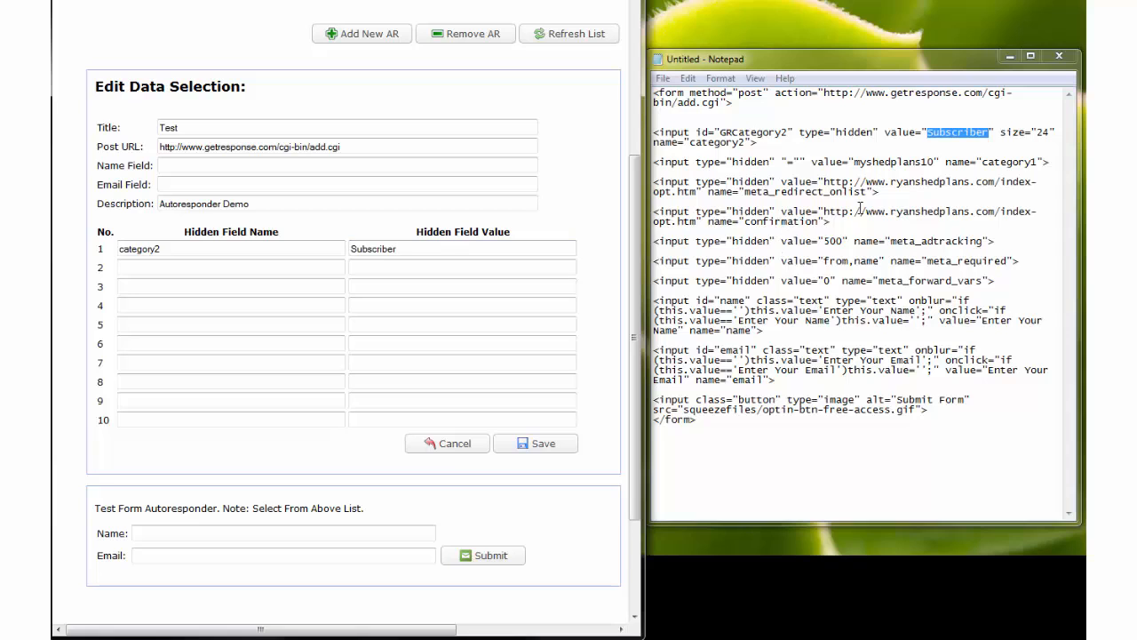
Fill the second hidden field with category1 = myshedplans10.
{"action": "left_click", "coordinate": [984, 164]}
{"action": "left_click_drag", "start_coordinate": [983, 163], "coordinate": [1038, 163]}
{"action": "key", "text": "ctrl+c"}
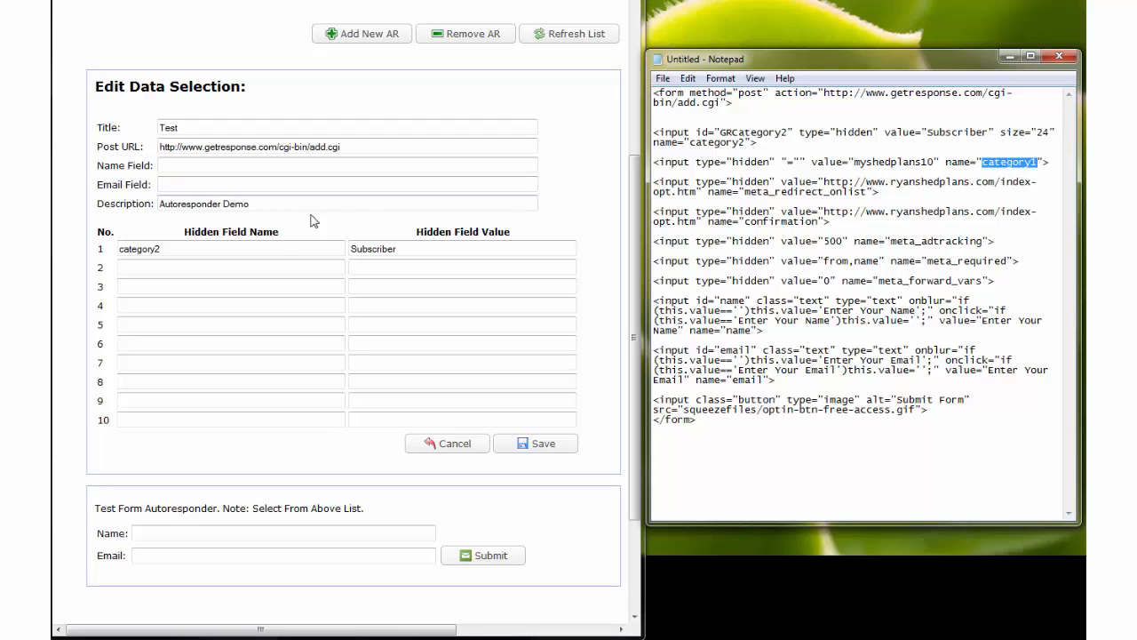
{"action": "left_click", "coordinate": [240, 271]}
{"action": "key", "text": "ctrl+v"}
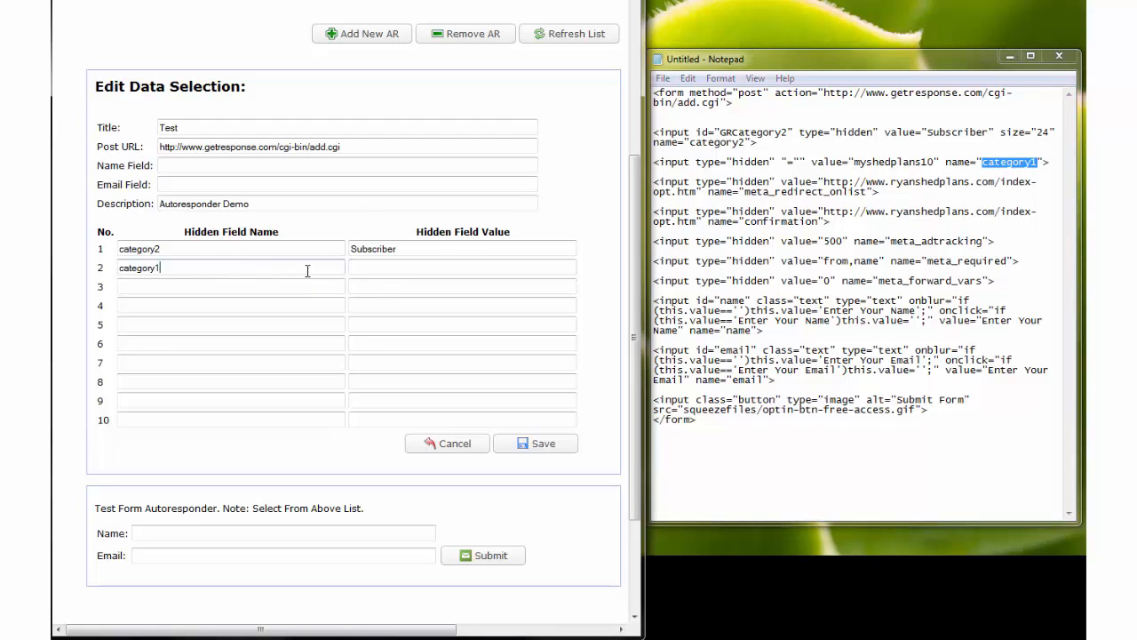
{"action": "left_click_drag", "start_coordinate": [854, 163], "coordinate": [936, 164]}
{"action": "key", "text": "ctrl+c"}
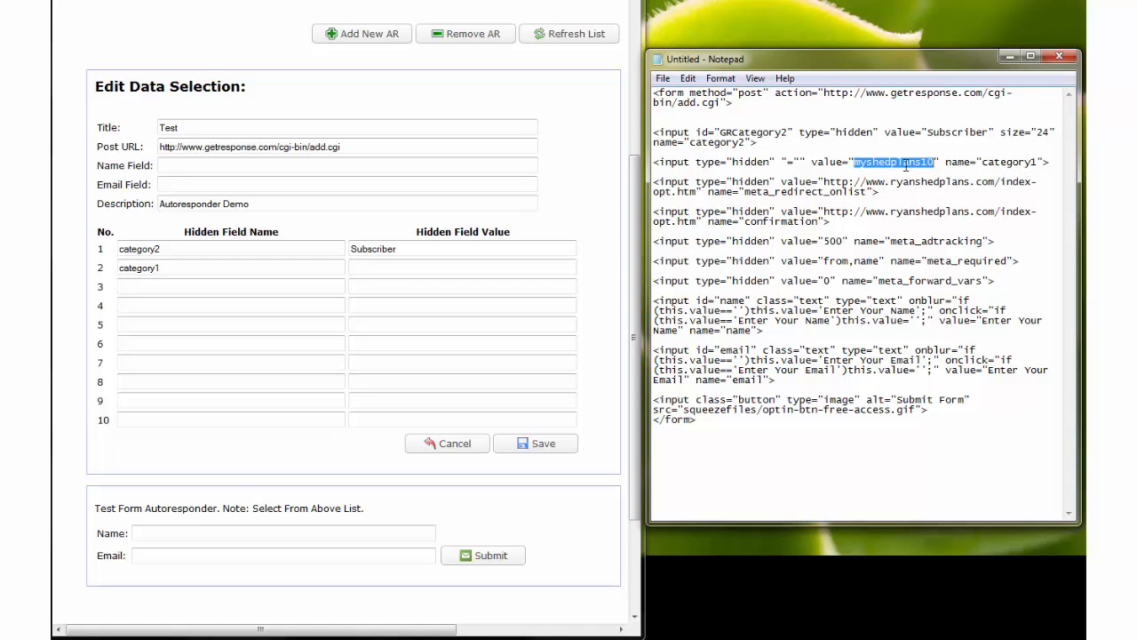
{"action": "left_click", "coordinate": [381, 270]}
{"action": "key", "text": "ctrl+v"}
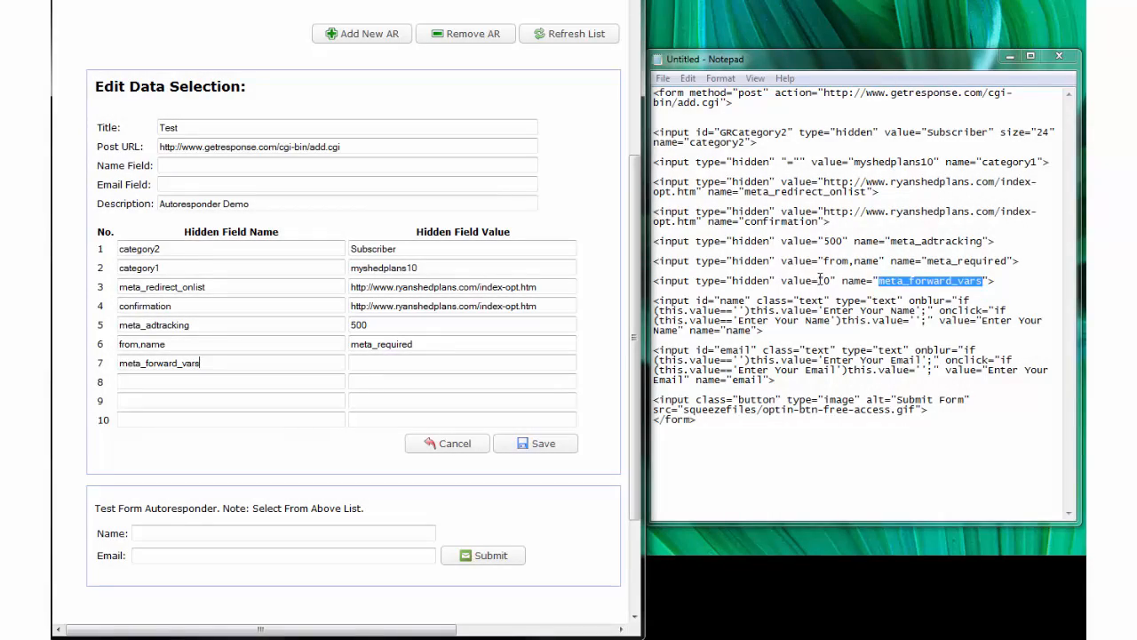
Set the seventh hidden field value to 0 from meta_forward_vars.
{"action": "double_click", "coordinate": [827, 280]}
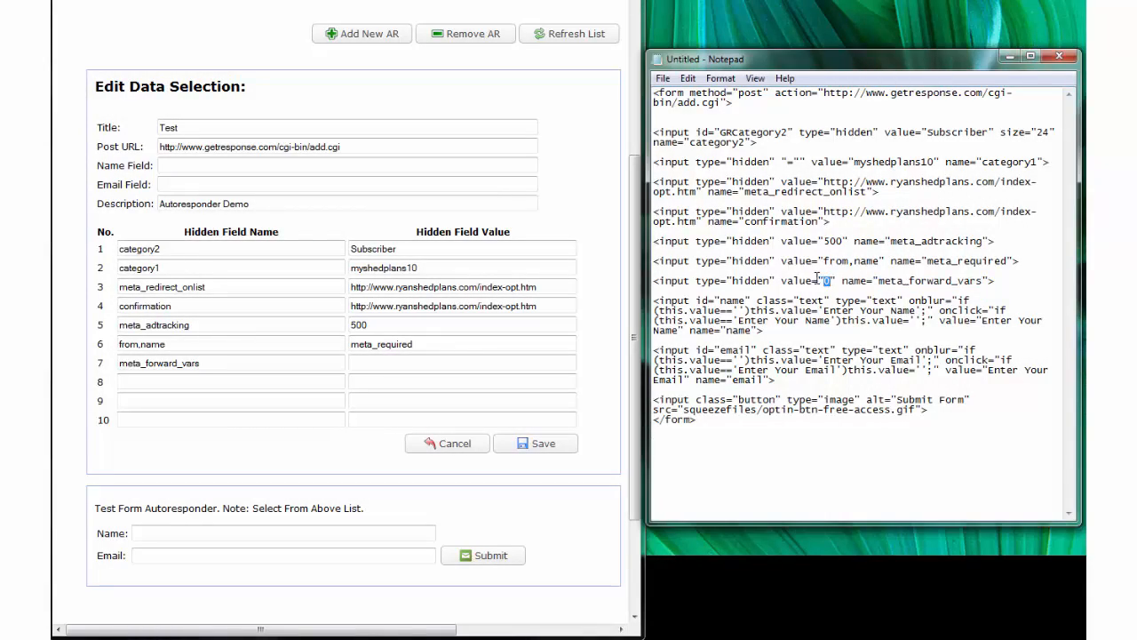
{"action": "left_click", "coordinate": [420, 364]}
{"action": "key", "text": "ctrl+v"}
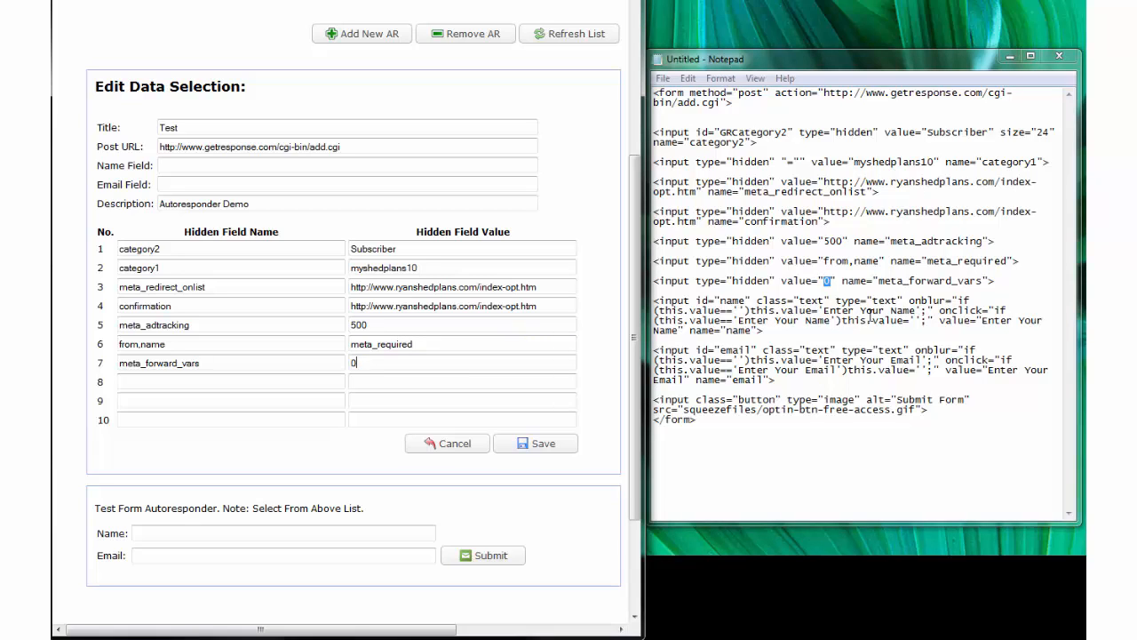
{"action": "left_click", "coordinate": [726, 331]}
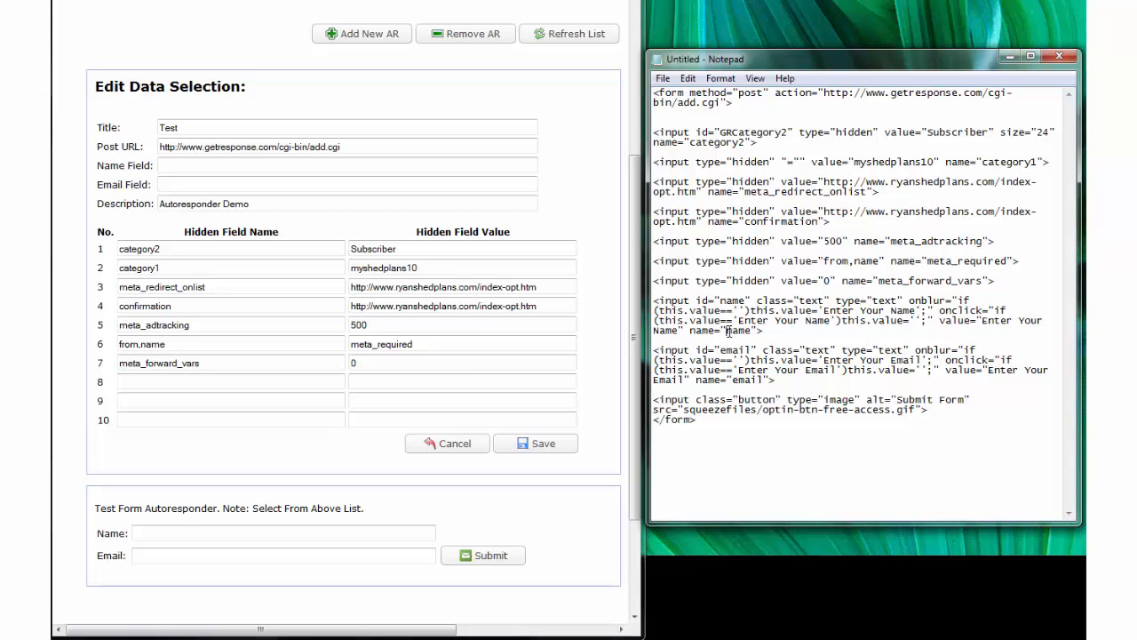
{"action": "left_click_drag", "start_coordinate": [726, 330], "coordinate": [753, 330]}
Fill Name Field with 'name' and Email Field with 'email' from the form code.
{"action": "left_click", "coordinate": [233, 169]}
{"action": "key", "text": "ctrl+v"}
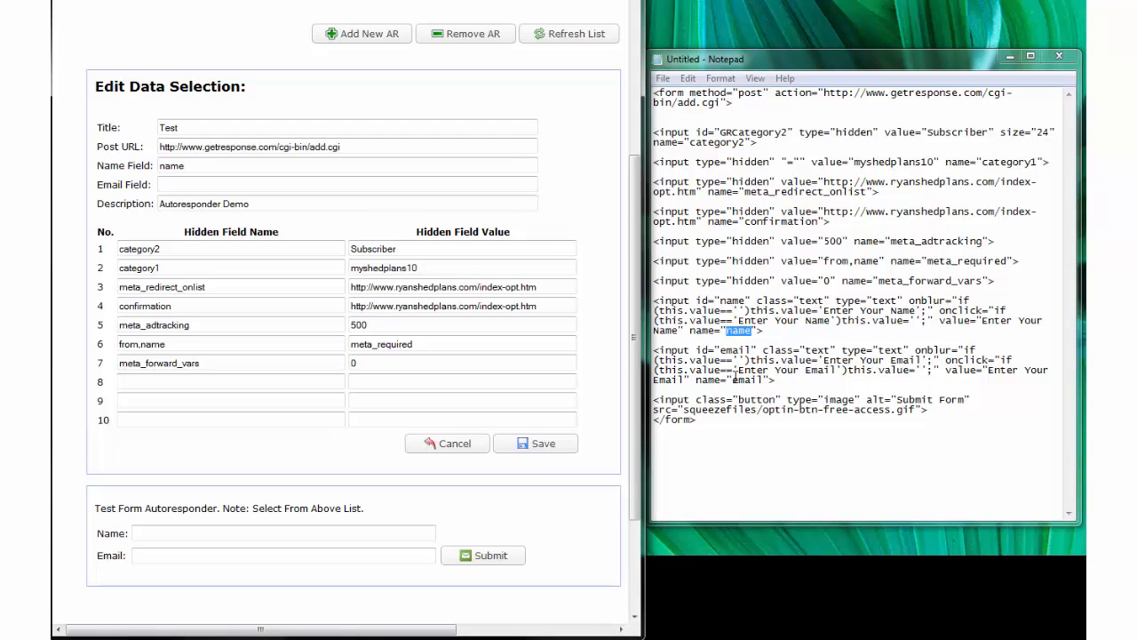
{"action": "left_click_drag", "start_coordinate": [733, 378], "coordinate": [763, 380]}
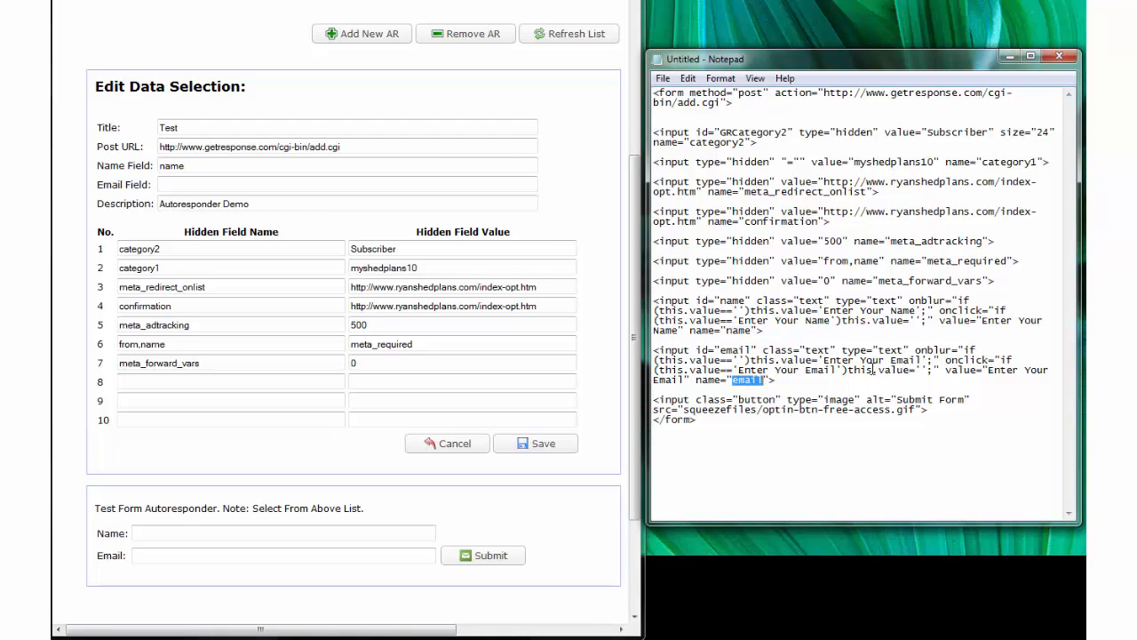
{"action": "left_click", "coordinate": [198, 184]}
{"action": "key", "text": "ctrl+v"}
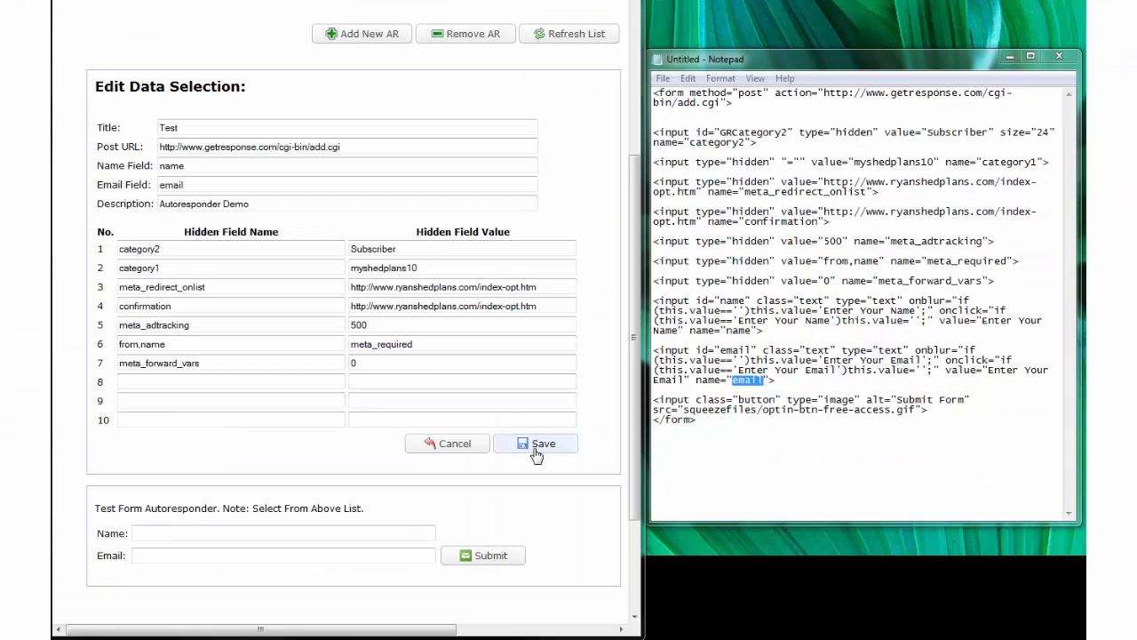
Save the Test autoresponder and reload its record to verify the values.
{"action": "left_click", "coordinate": [355, 592]}
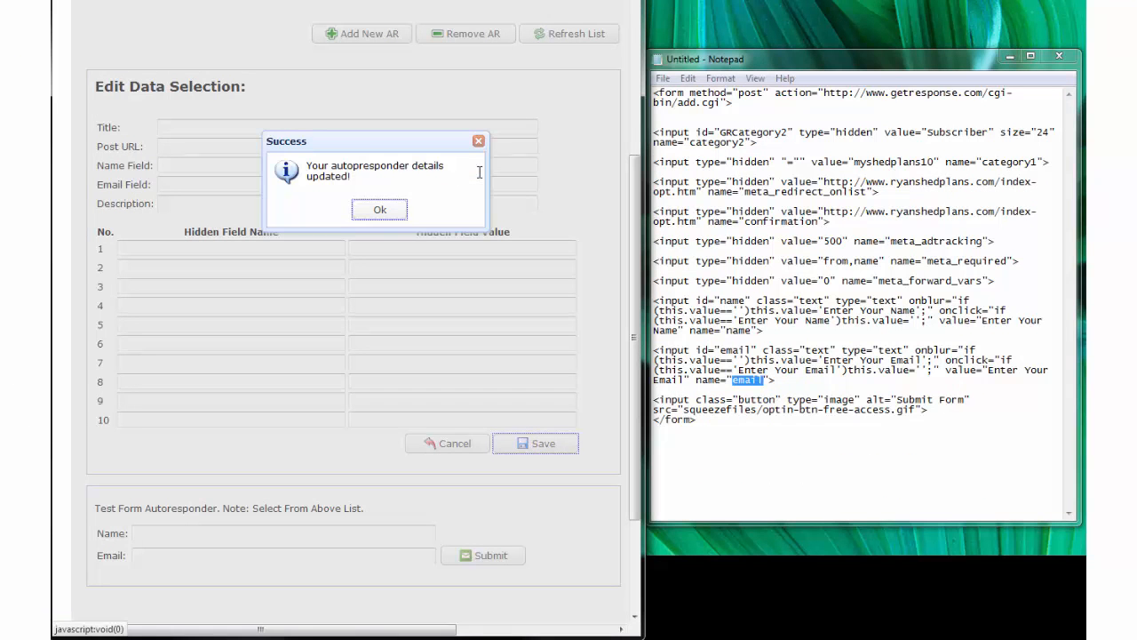
{"action": "left_click", "coordinate": [380, 211]}
{"action": "left_click_drag", "start_coordinate": [637, 295], "coordinate": [639, 117]}
{"action": "left_click", "coordinate": [311, 105]}
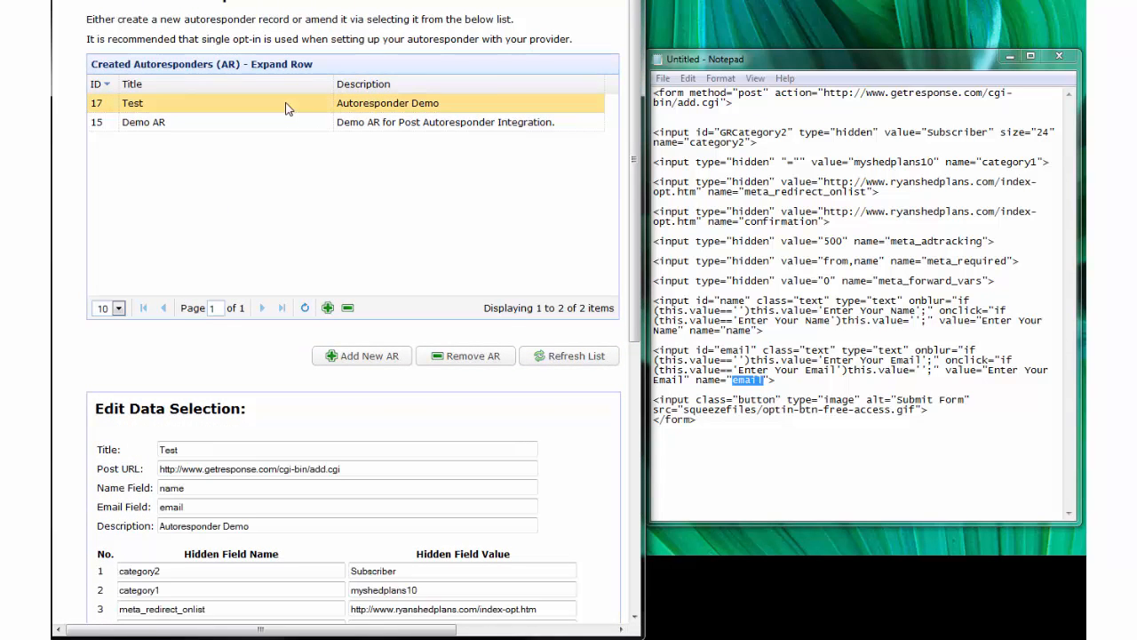
{"action": "left_click_drag", "start_coordinate": [640, 197], "coordinate": [664, 406]}
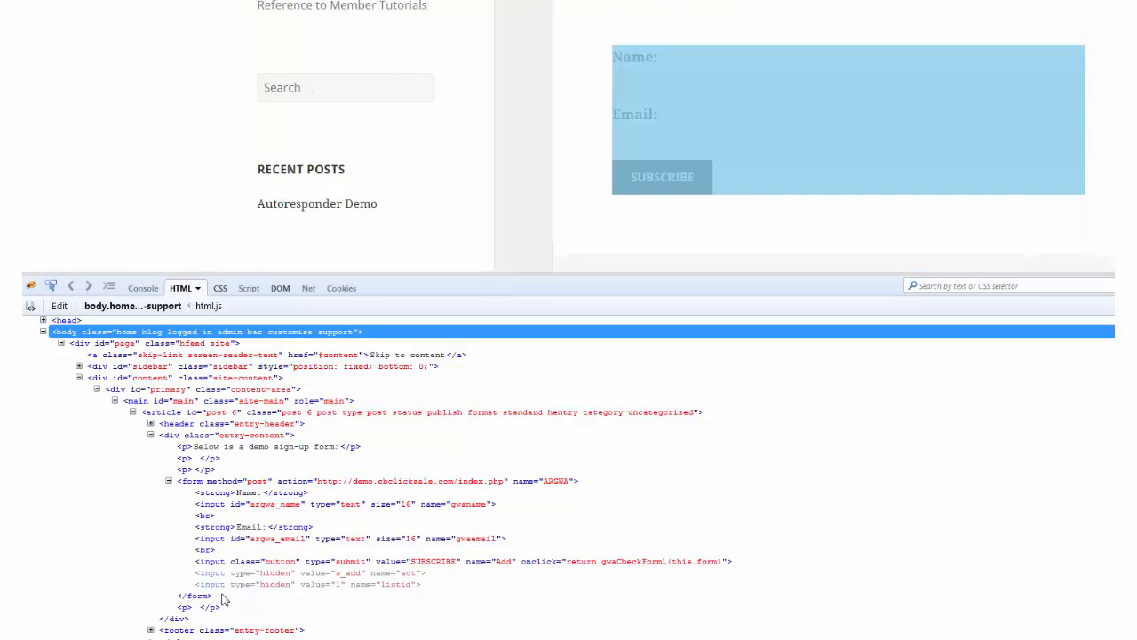
{"action": "left_click_drag", "start_coordinate": [218, 595], "coordinate": [95, 482]}
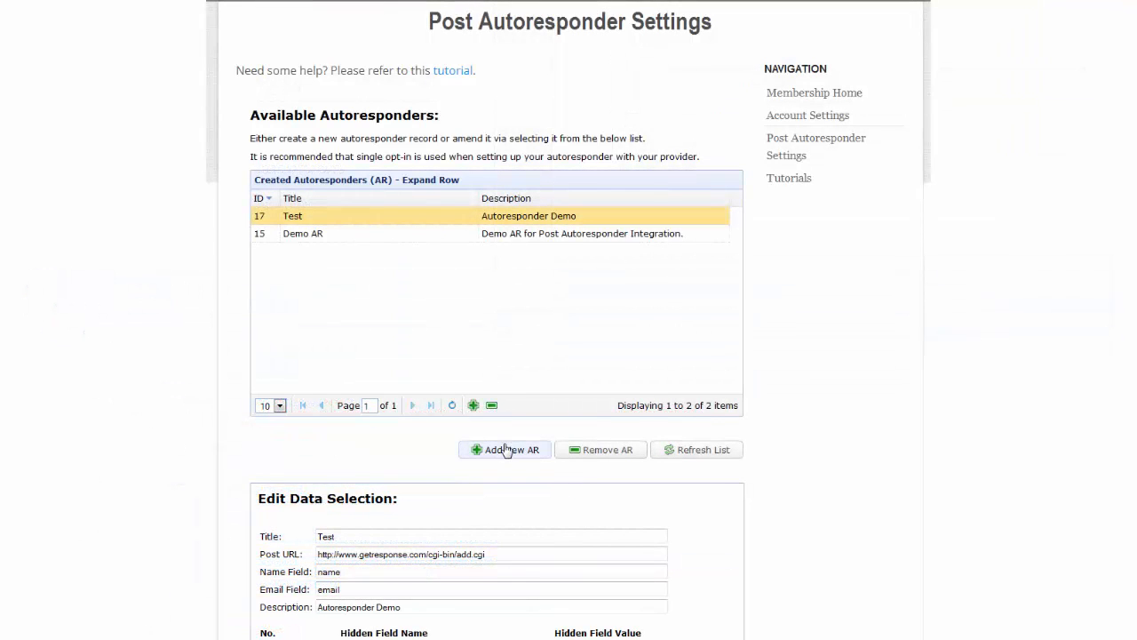
Create a new autoresponder with title and description 'Test 2' and save it.
{"action": "left_click", "coordinate": [508, 451]}
{"action": "left_click", "coordinate": [437, 375]}
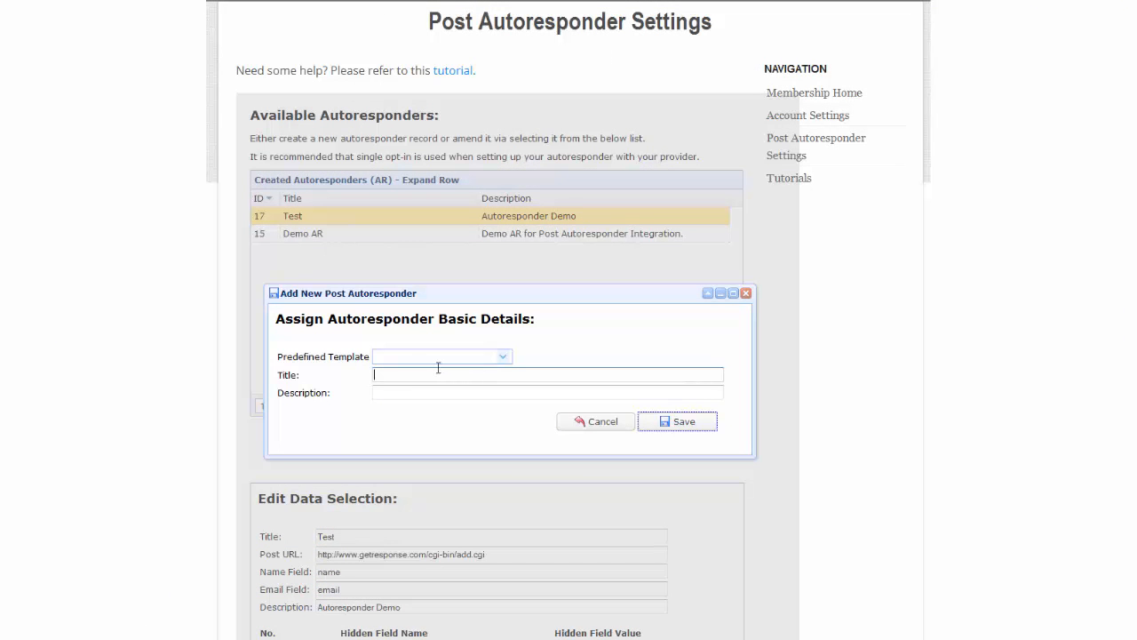
{"action": "type", "text": "Test 2"}
{"action": "left_click", "coordinate": [413, 396]}
{"action": "type", "text": "Test"}
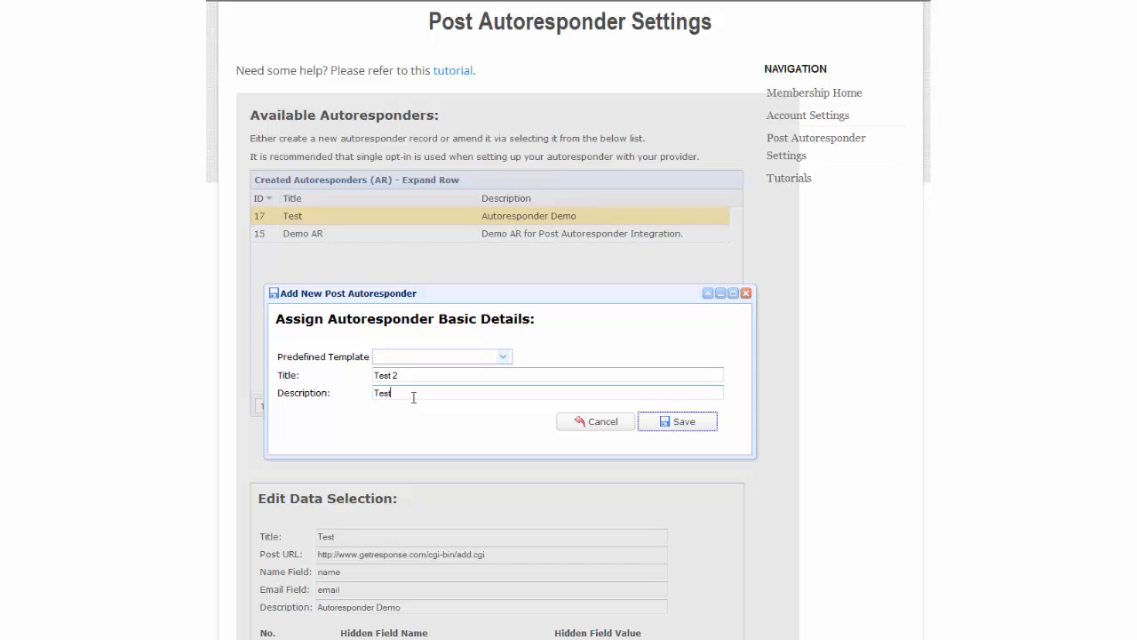
{"action": "type", "text": " 2"}
{"action": "left_click", "coordinate": [681, 422]}
{"action": "left_click", "coordinate": [522, 612]}
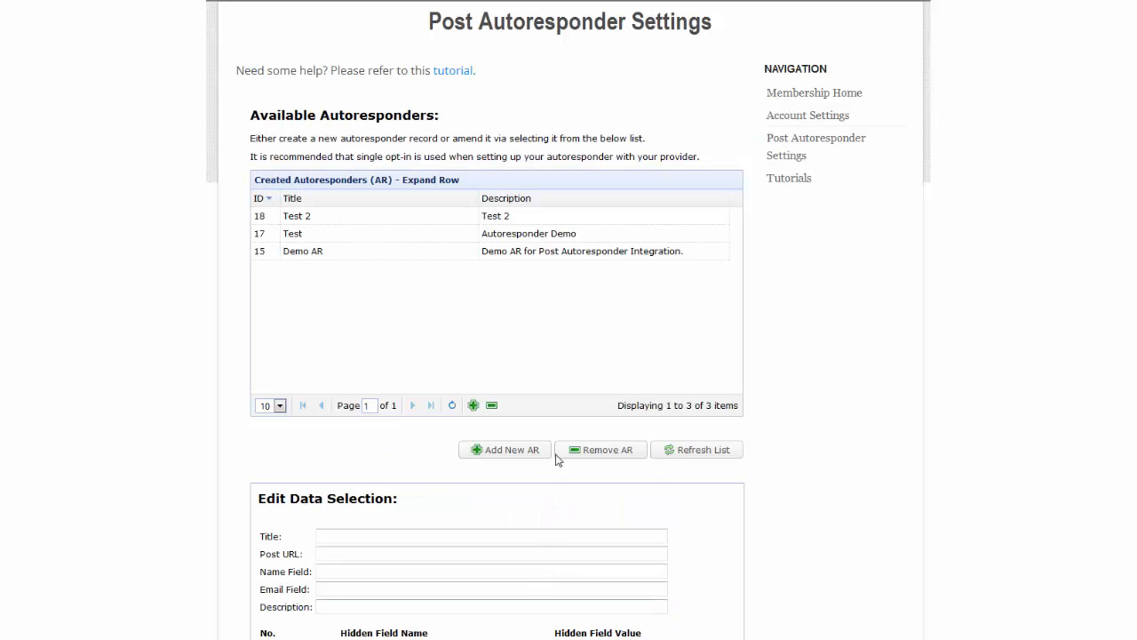
Load Test 2 into the edit form and scroll down to its fields.
{"action": "left_click", "coordinate": [444, 218]}
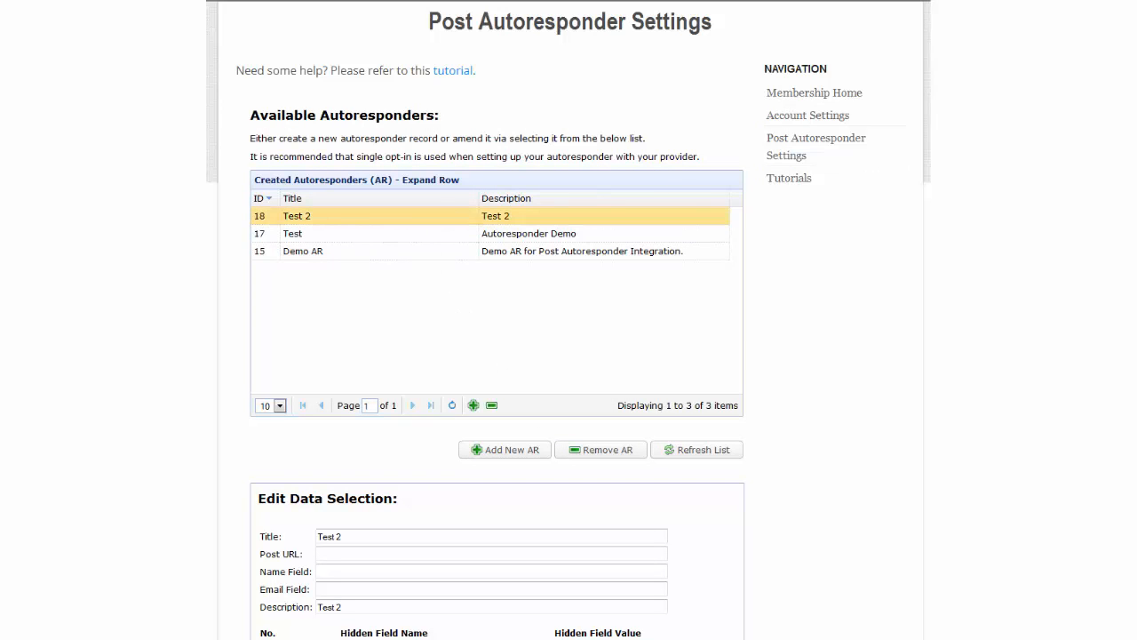
{"action": "scroll", "coordinate": [569, 320], "scroll_direction": "down", "scroll_amount": 3}
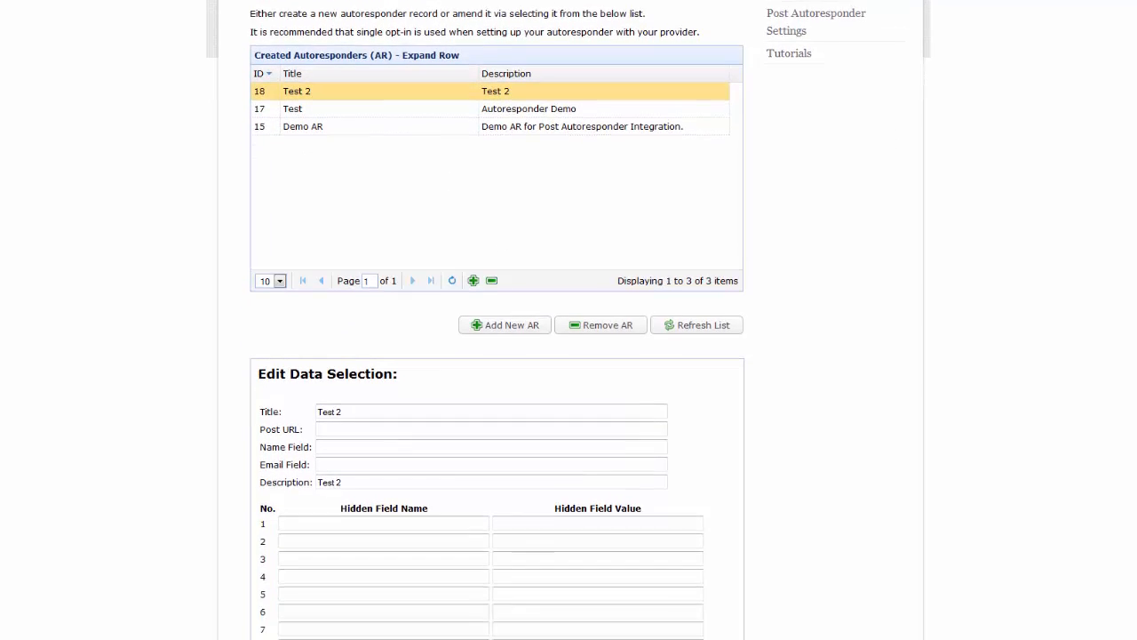
{"action": "scroll", "coordinate": [569, 319], "scroll_direction": "down", "scroll_amount": 1}
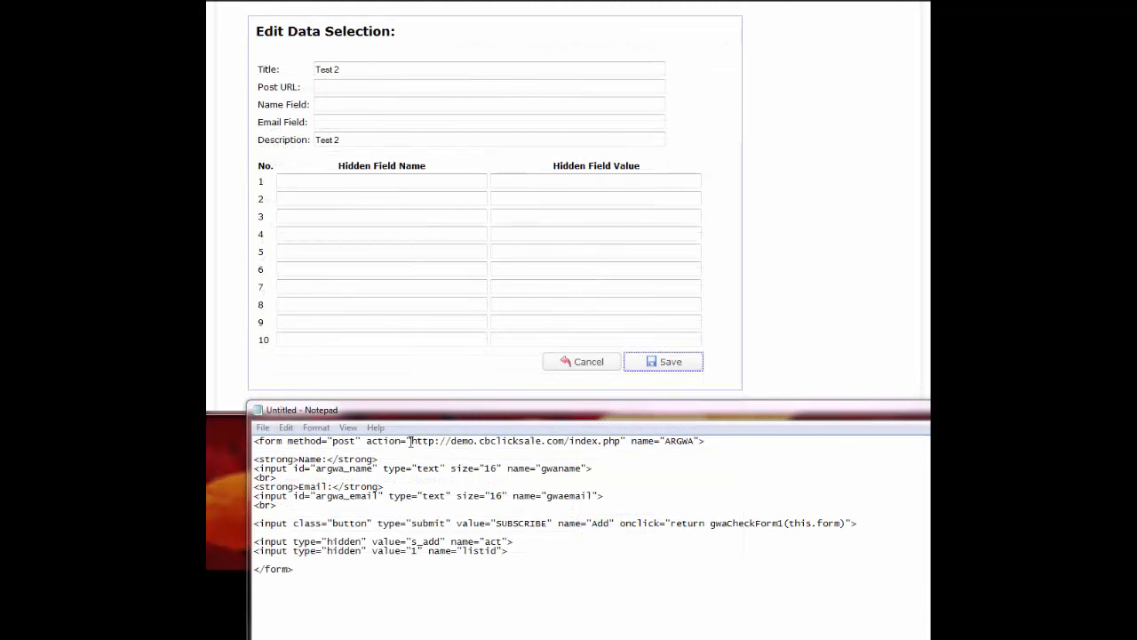
{"action": "left_click_drag", "start_coordinate": [411, 441], "coordinate": [622, 436]}
{"action": "key", "text": "ctrl+c"}
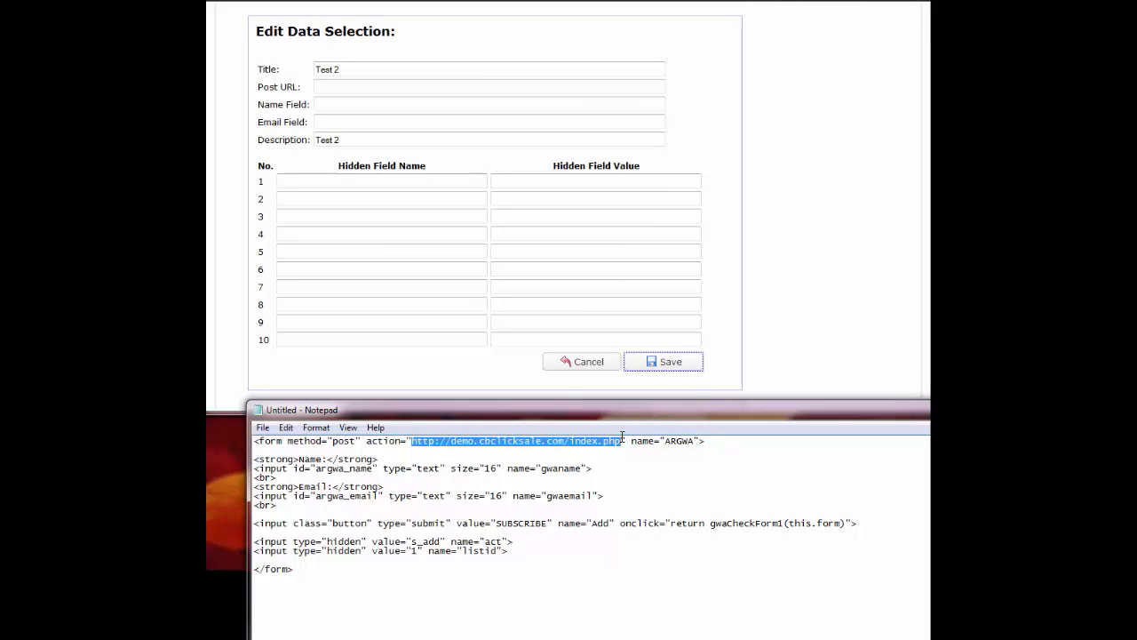
{"action": "left_click", "coordinate": [348, 86]}
{"action": "key", "text": "ctrl+v"}
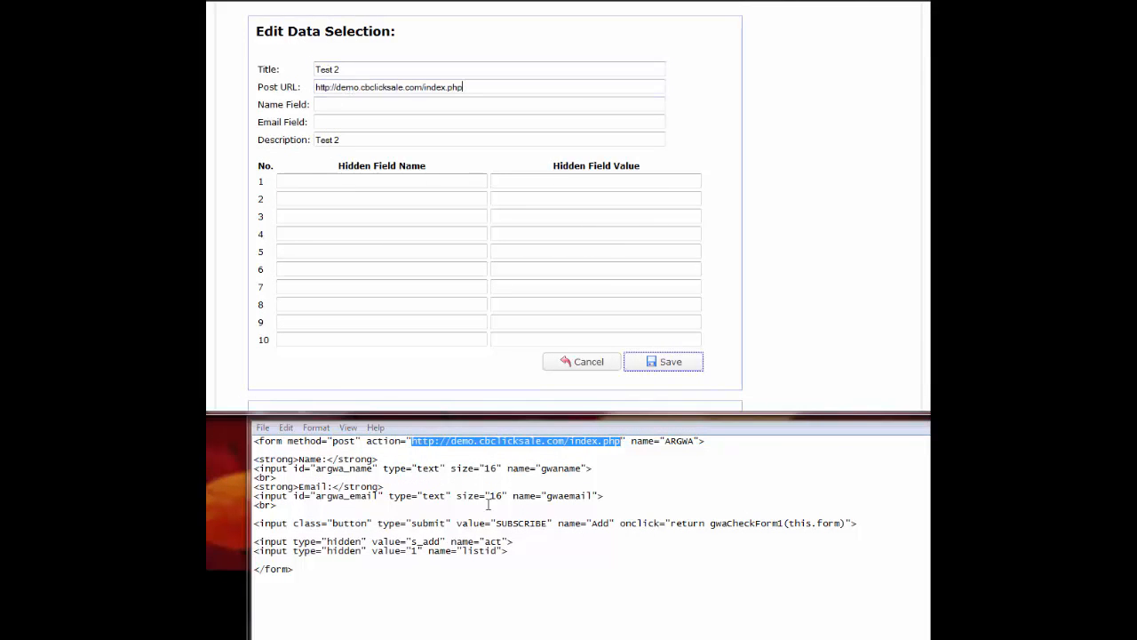
{"action": "left_click", "coordinate": [544, 469]}
{"action": "left_click_drag", "start_coordinate": [542, 469], "coordinate": [583, 468]}
{"action": "key", "text": "ctrl+c"}
{"action": "left_click", "coordinate": [338, 103]}
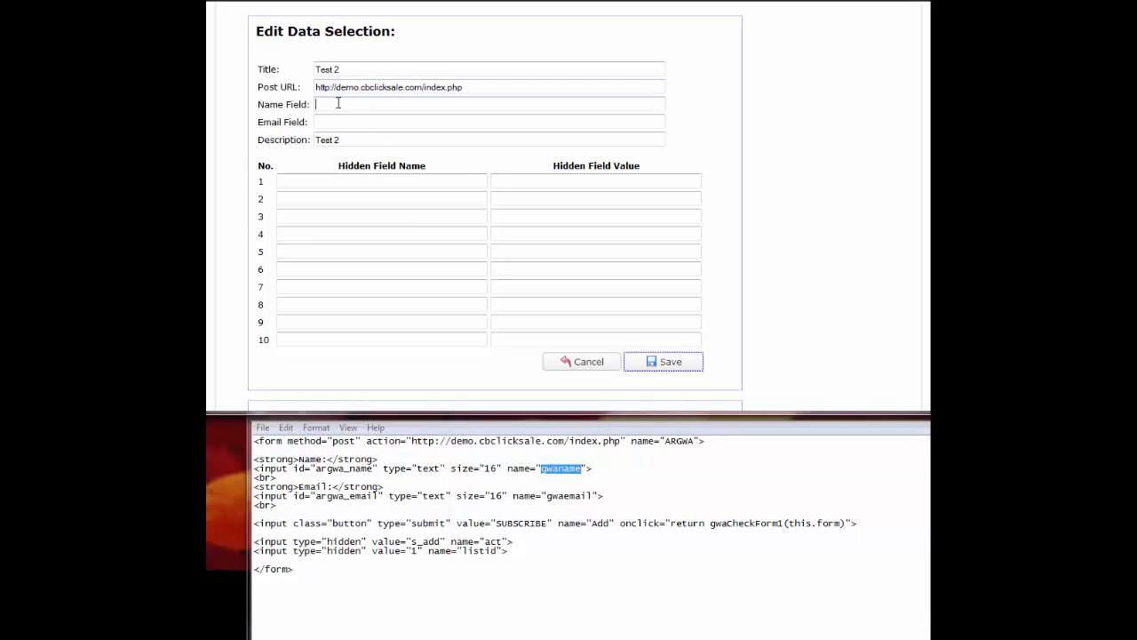
{"action": "key", "text": "ctrl+v"}
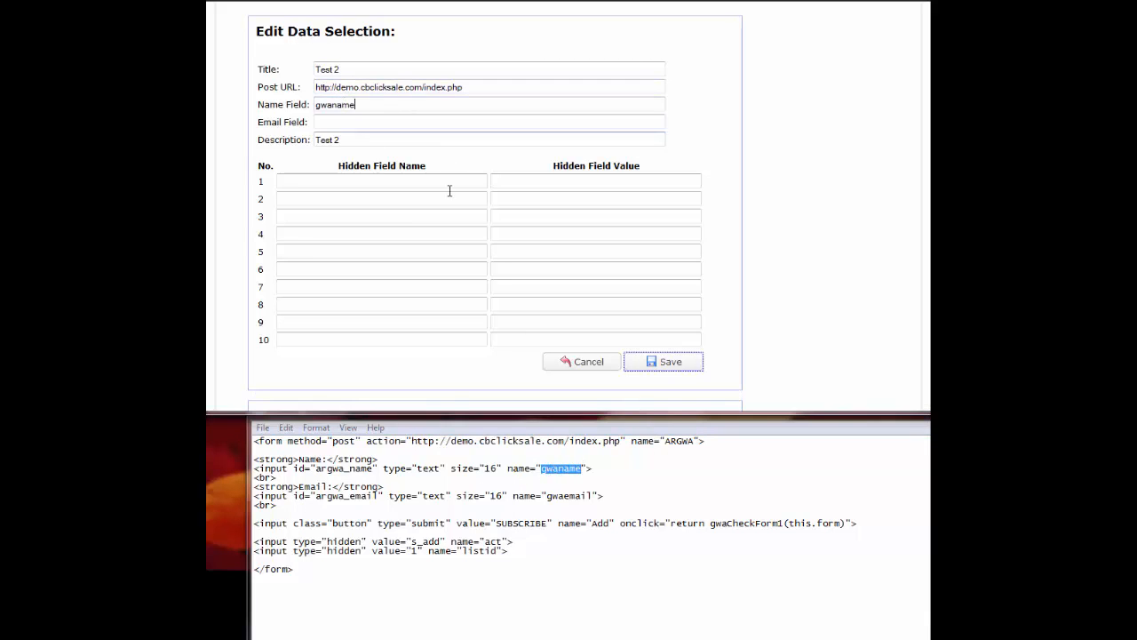
{"action": "left_click", "coordinate": [551, 495]}
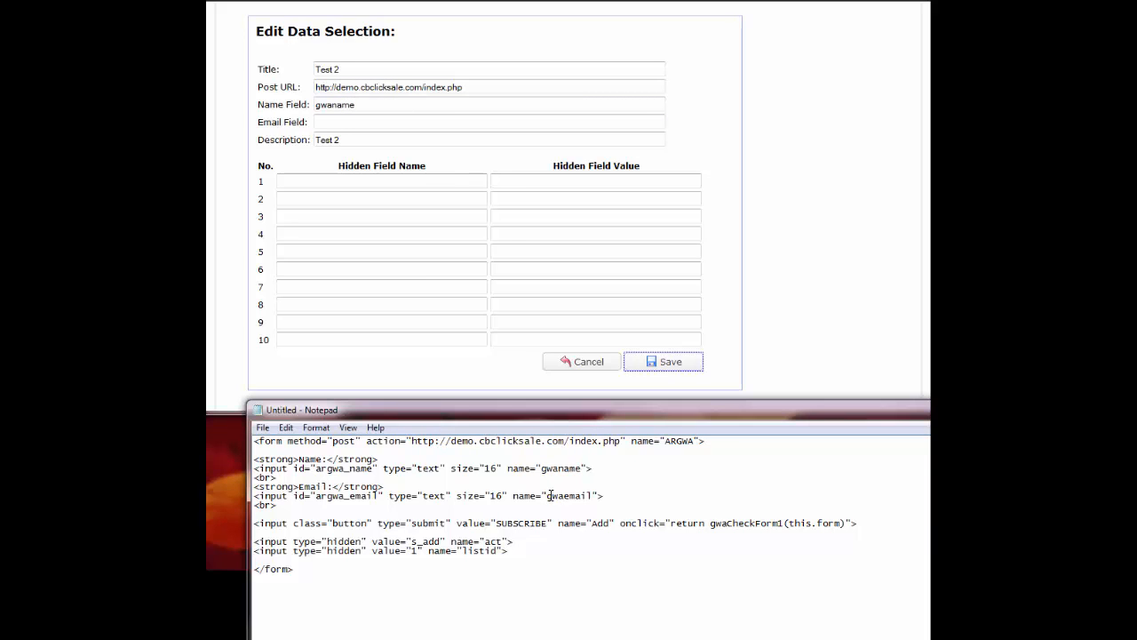
{"action": "left_click_drag", "start_coordinate": [546, 495], "coordinate": [593, 496]}
{"action": "key", "text": "ctrl+c"}
{"action": "left_click", "coordinate": [357, 123]}
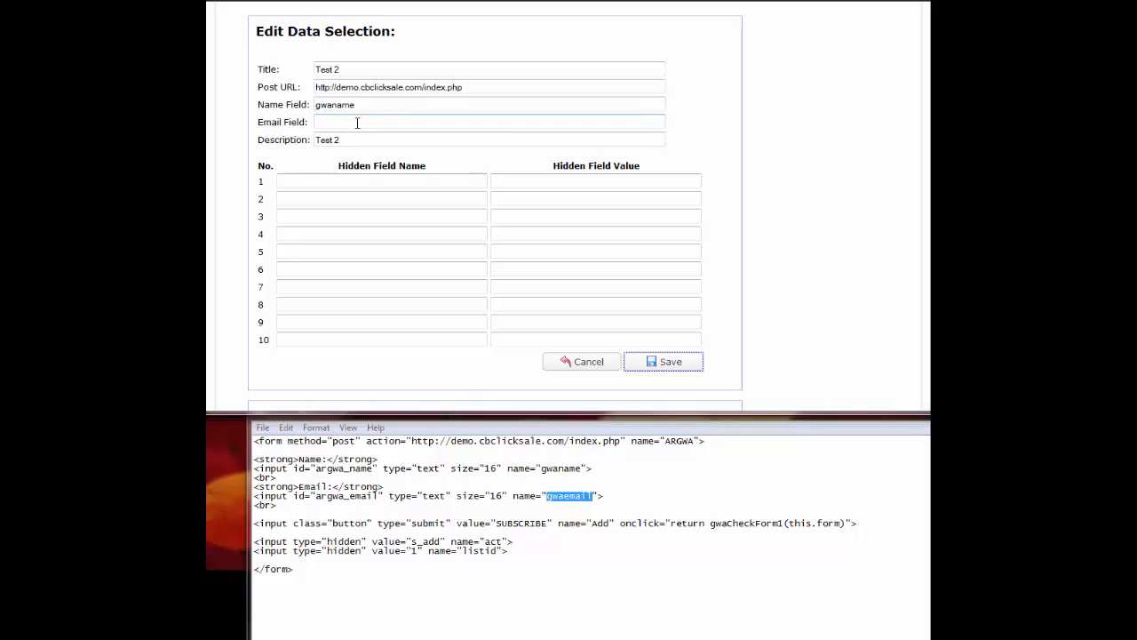
{"action": "key", "text": "ctrl+v"}
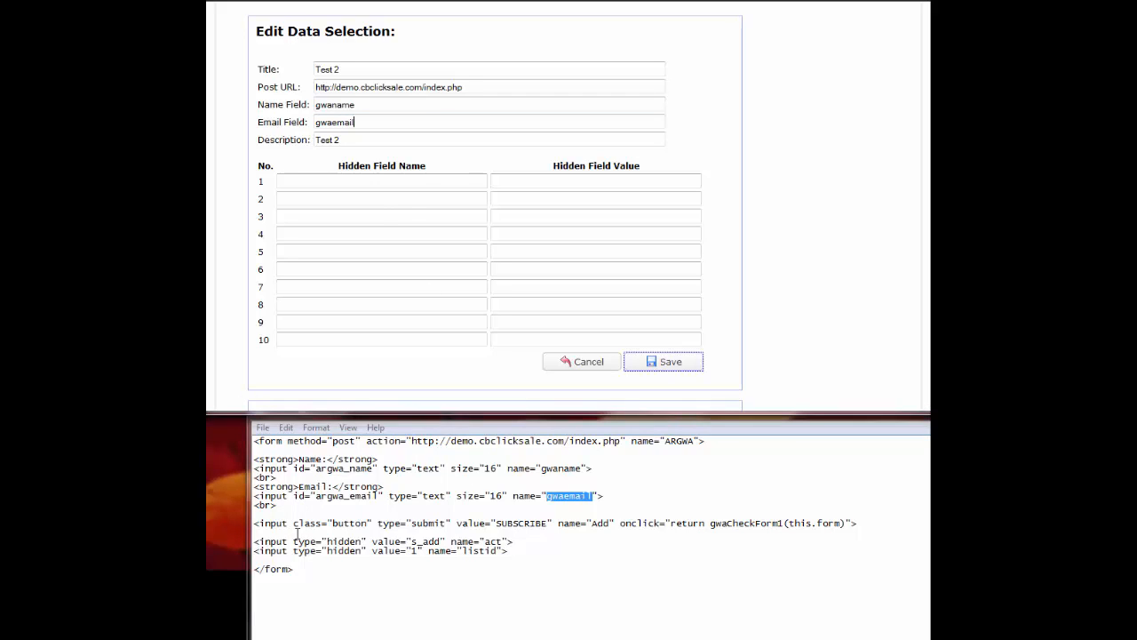
{"action": "left_click_drag", "start_coordinate": [411, 541], "coordinate": [441, 541]}
{"action": "key", "text": "ctrl+c"}
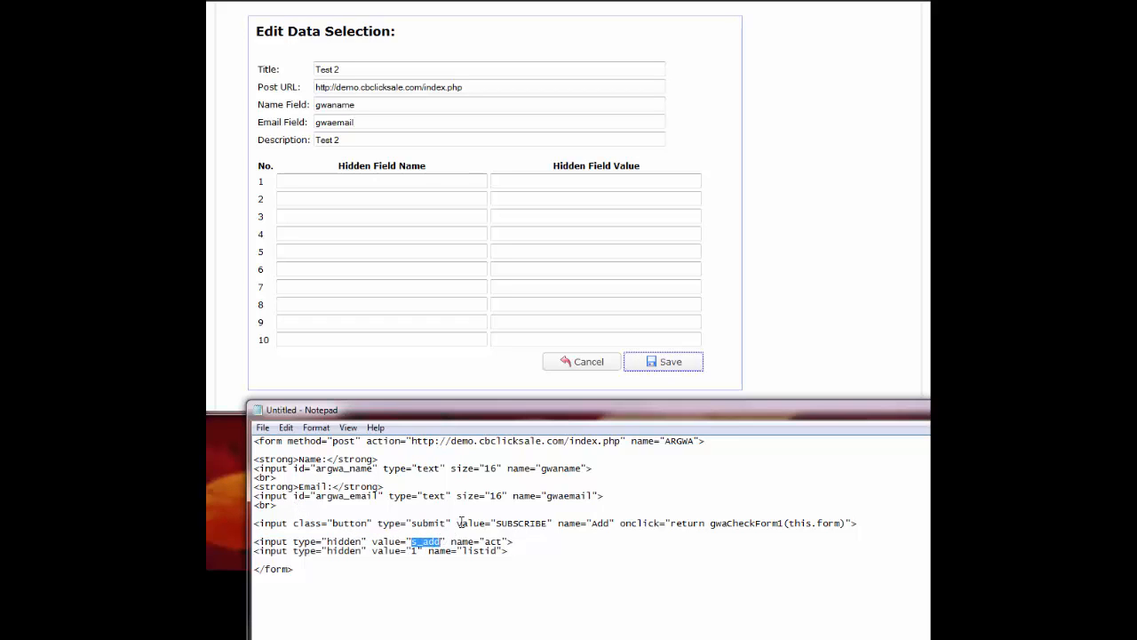
Set the first hidden field to act = s_add.
{"action": "left_click", "coordinate": [542, 181]}
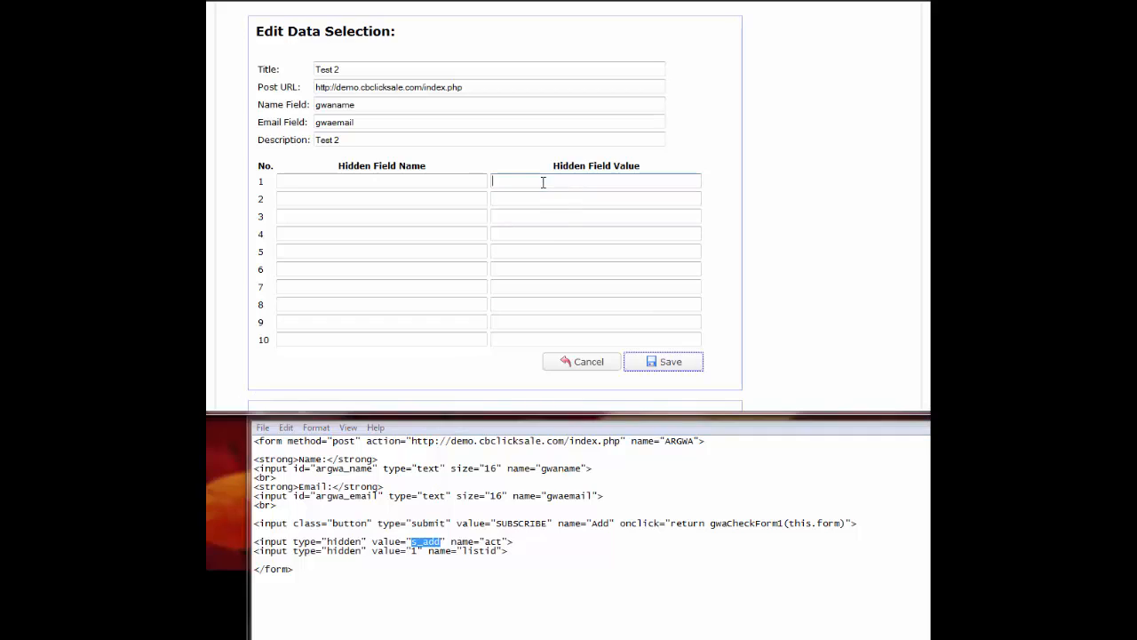
{"action": "key", "text": "ctrl+v"}
{"action": "left_click", "coordinate": [444, 421]}
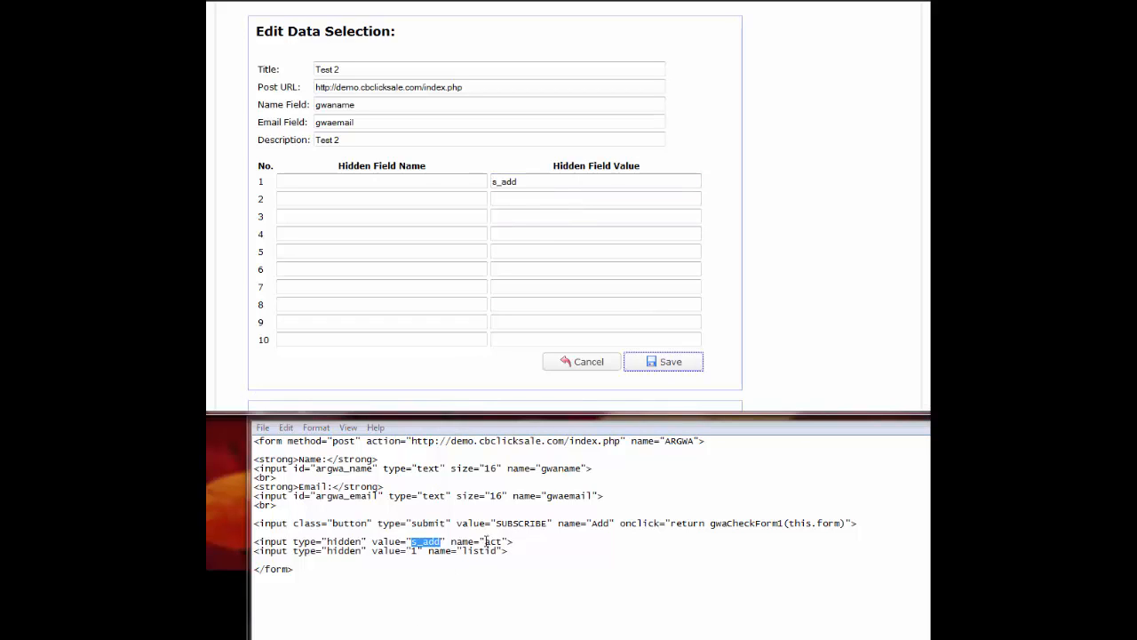
{"action": "double_click", "coordinate": [493, 541]}
{"action": "key", "text": "ctrl+c"}
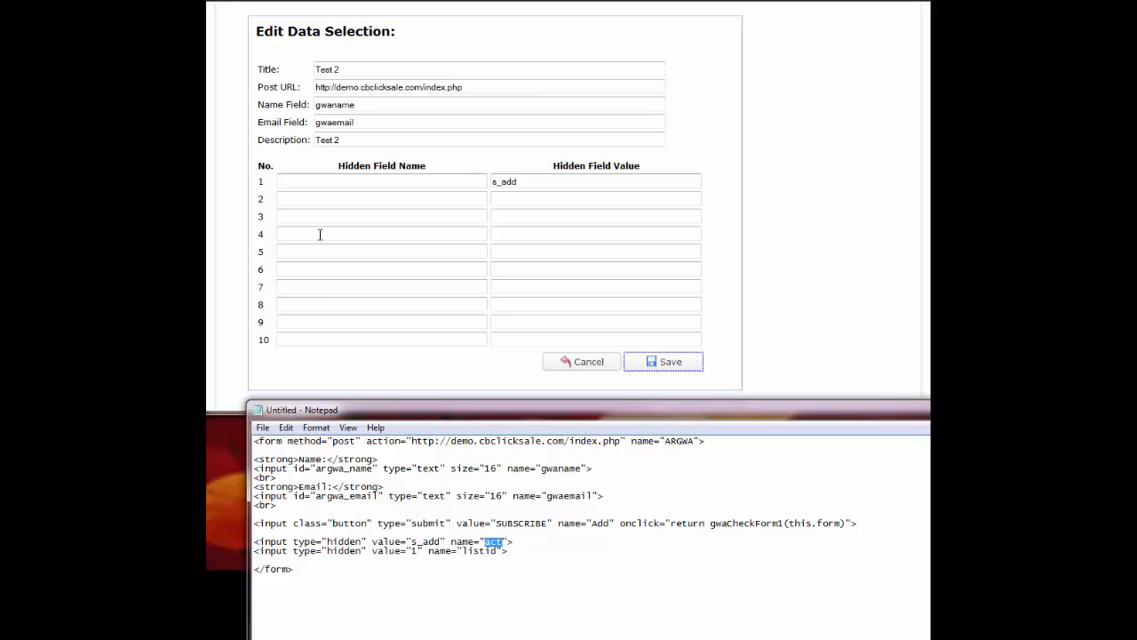
{"action": "left_click", "coordinate": [322, 181]}
{"action": "key", "text": "ctrl+v"}
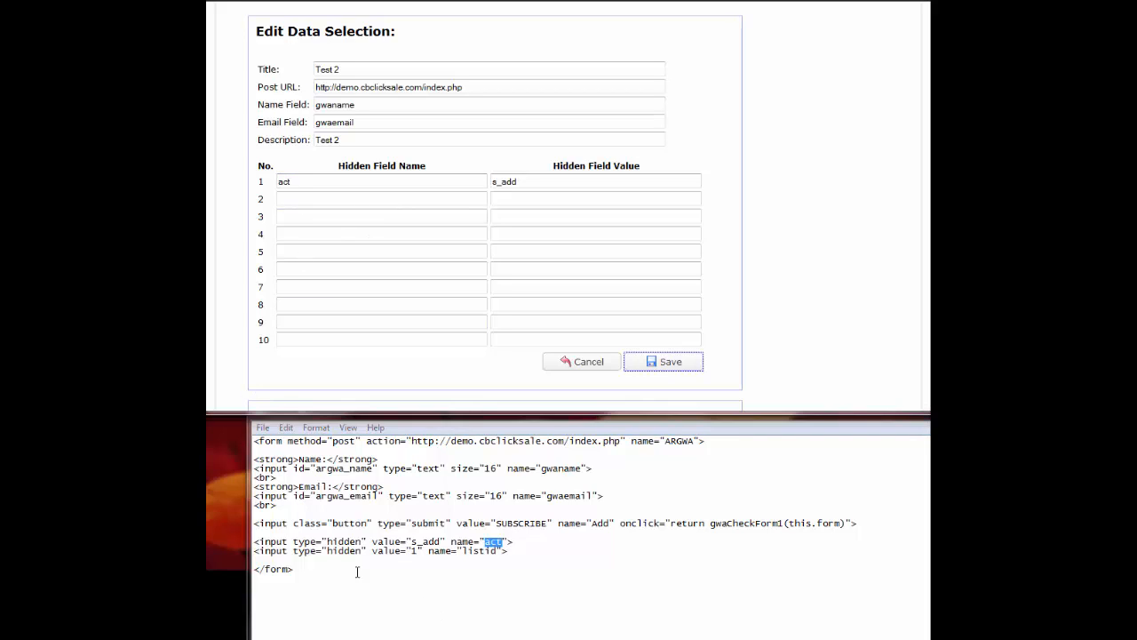
Set the second hidden field to listid = 1.
{"action": "double_click", "coordinate": [414, 551]}
{"action": "key", "text": "ctrl+c"}
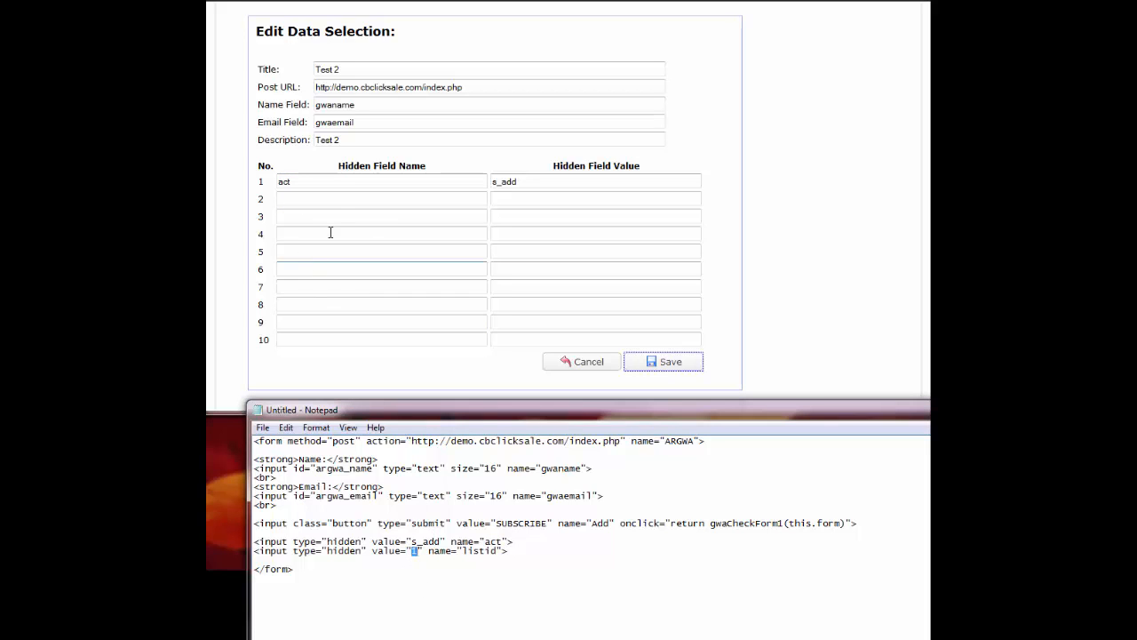
{"action": "left_click", "coordinate": [528, 200]}
{"action": "key", "text": "ctrl+v"}
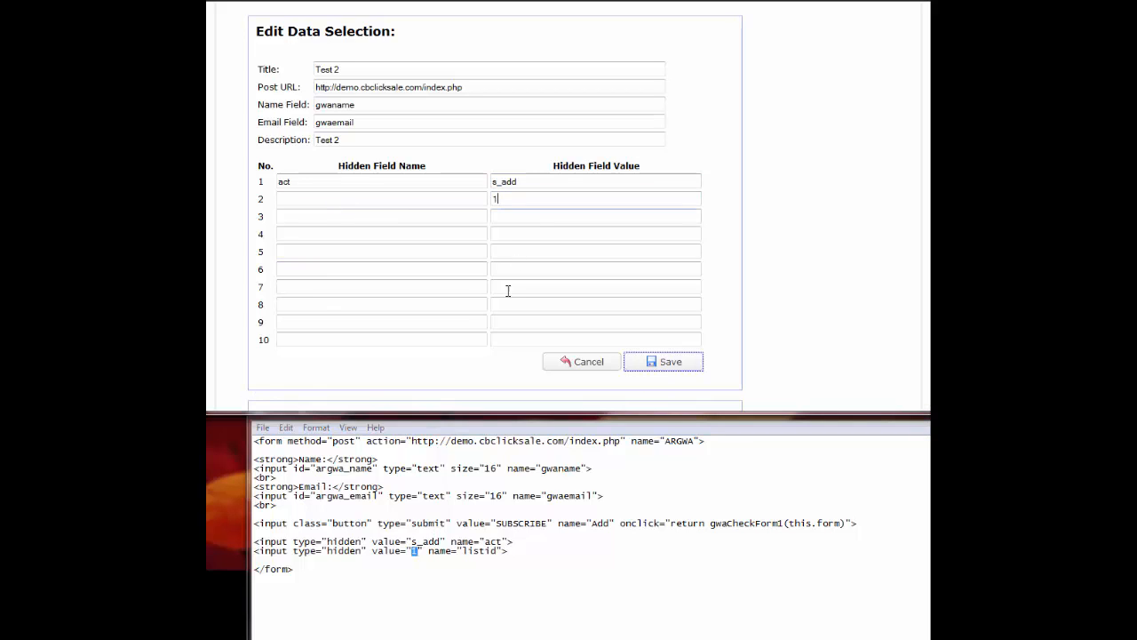
{"action": "left_click", "coordinate": [466, 551]}
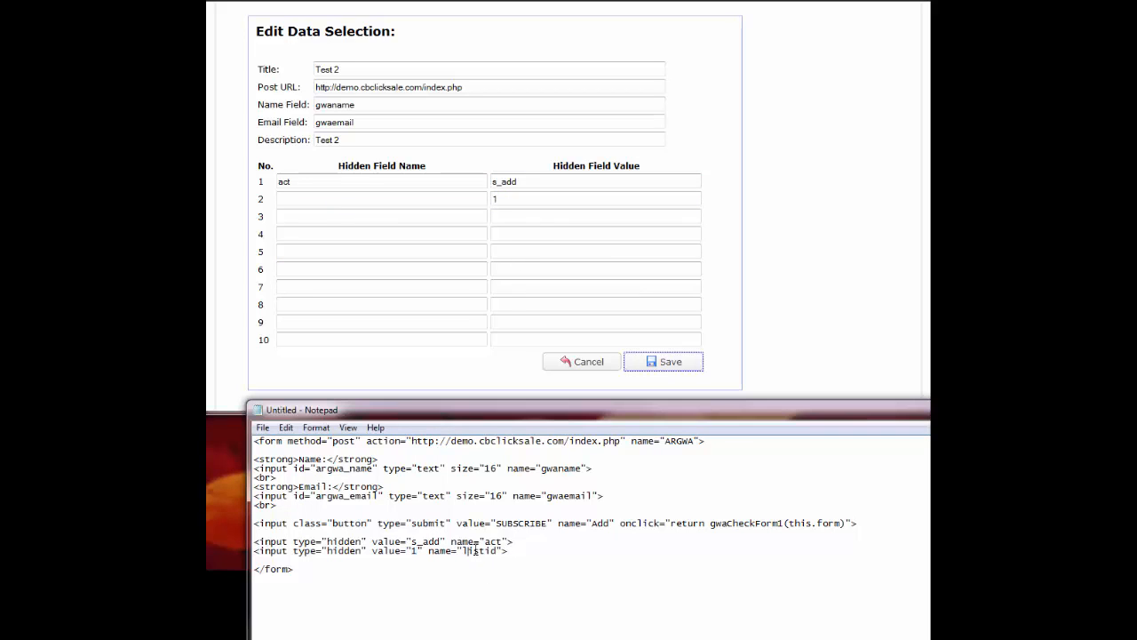
{"action": "left_click_drag", "start_coordinate": [462, 551], "coordinate": [497, 552]}
{"action": "key", "text": "ctrl+c"}
{"action": "left_click", "coordinate": [317, 199]}
{"action": "key", "text": "ctrl+v"}
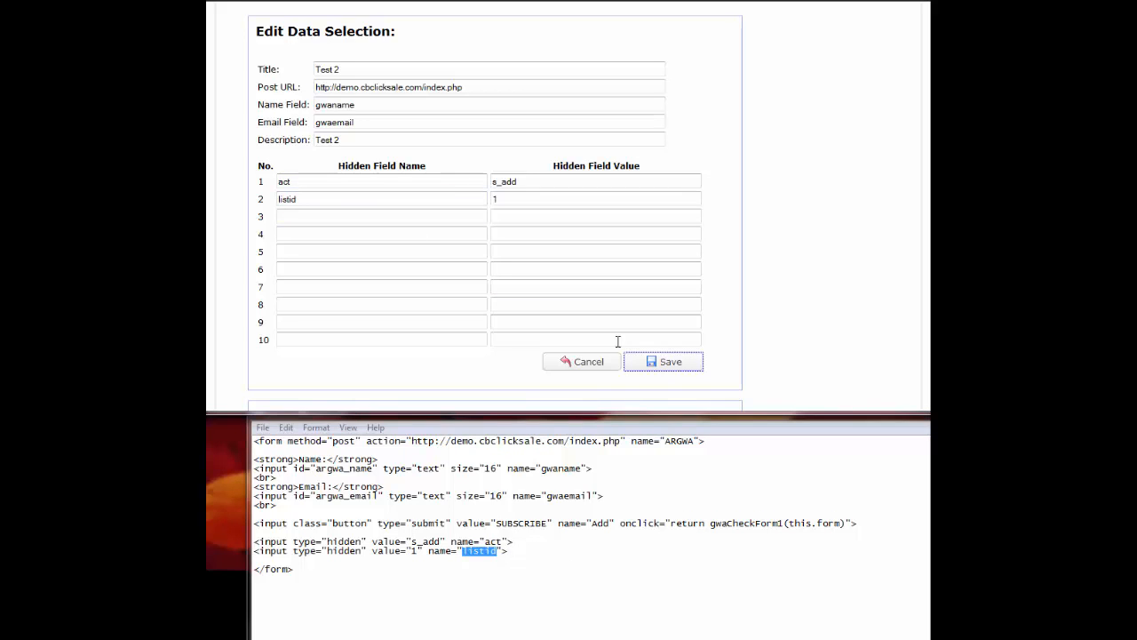
Save Test 2, then reload it and scroll down to check its URL, fields and hidden values.
{"action": "left_click", "coordinate": [673, 364]}
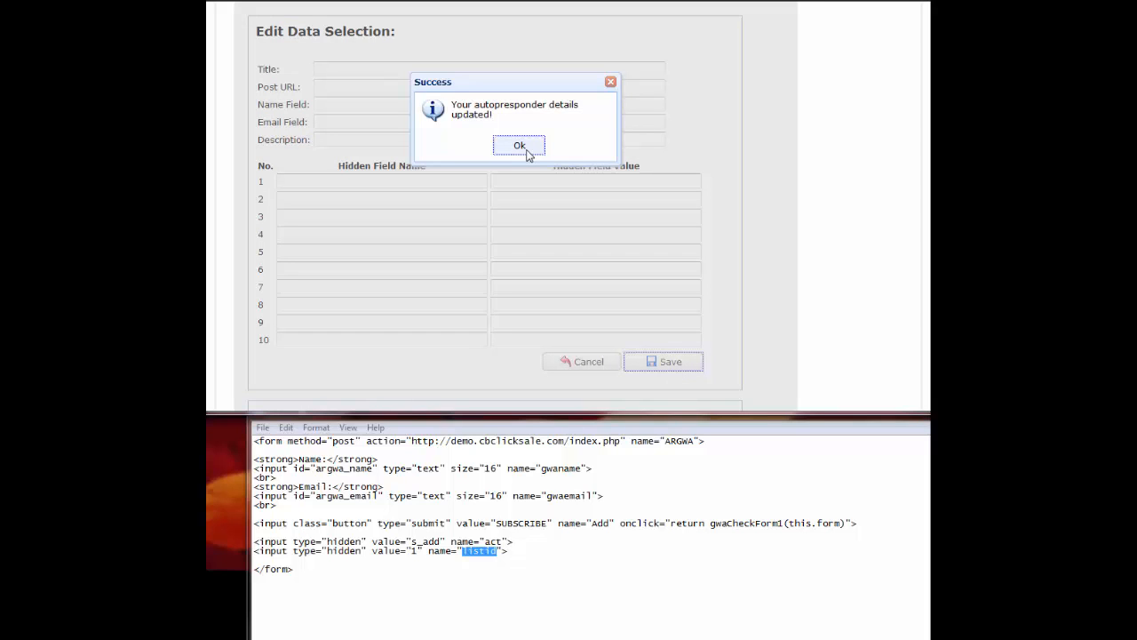
{"action": "left_click", "coordinate": [525, 149]}
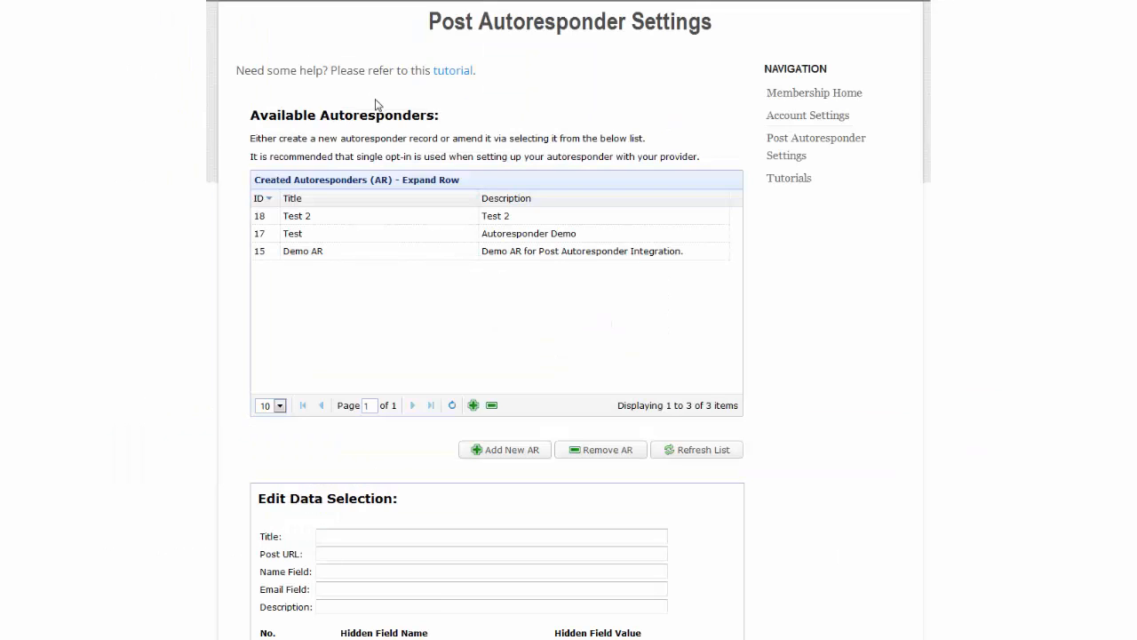
{"action": "left_click", "coordinate": [433, 215]}
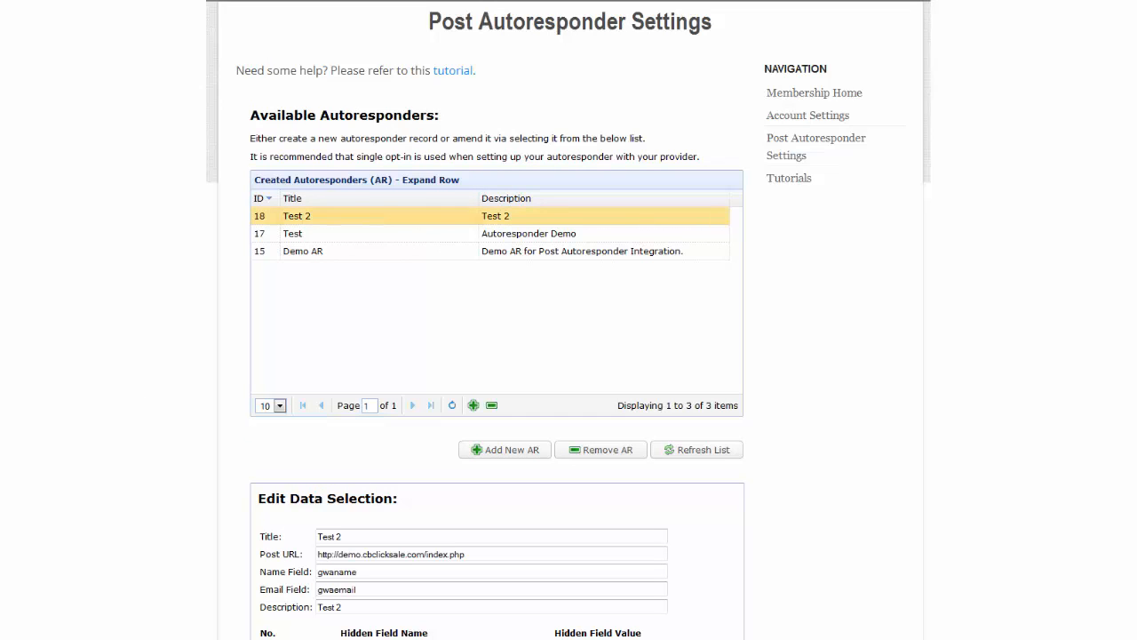
{"action": "scroll", "coordinate": [569, 355], "scroll_direction": "down", "scroll_amount": 4}
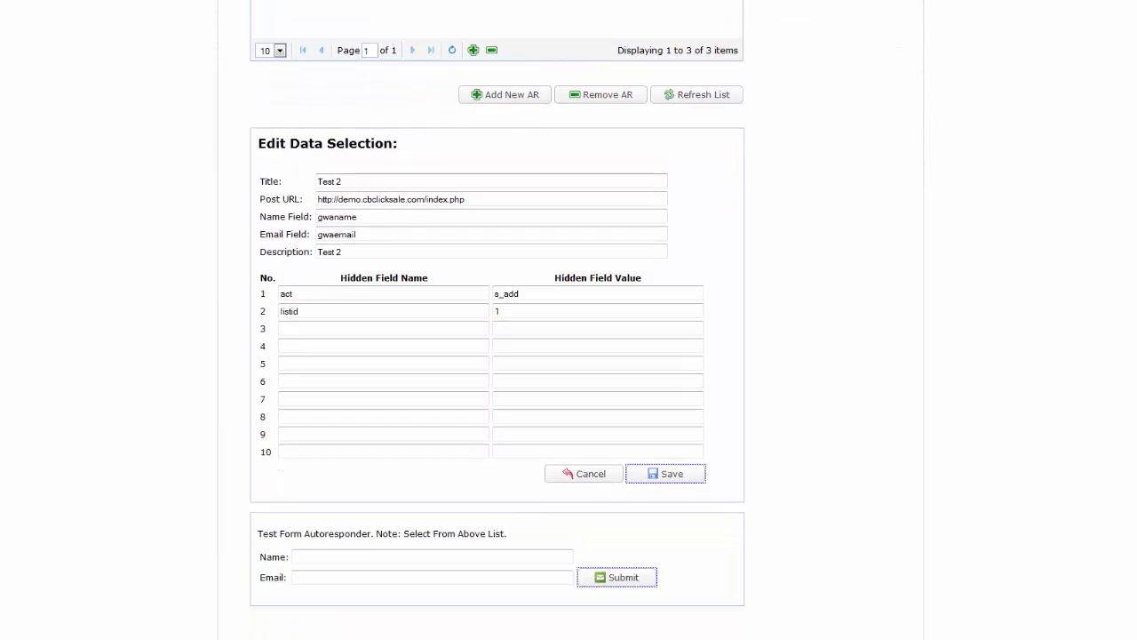
{"action": "scroll", "coordinate": [569, 355], "scroll_direction": "down", "scroll_amount": 1}
{"action": "scroll", "coordinate": [568, 356], "scroll_direction": "down", "scroll_amount": 1}
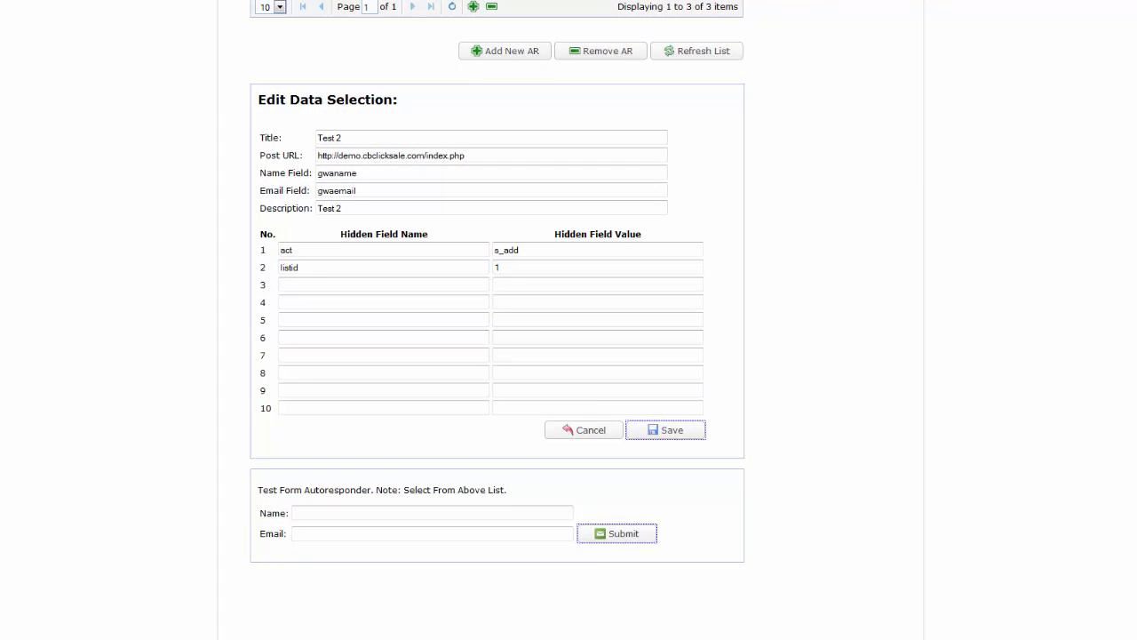
Submit a test signup named 'Testing AR' with the support e-mail address and acknowledge both notices.
{"action": "scroll", "coordinate": [497, 280], "scroll_direction": "down", "scroll_amount": 1}
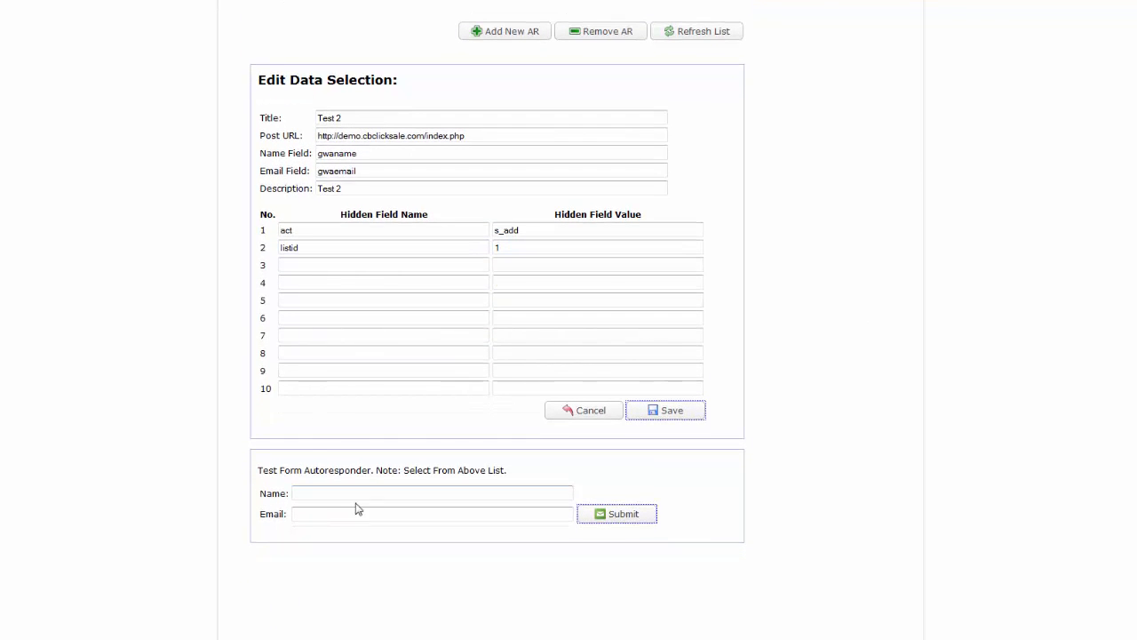
{"action": "type", "text": "Testing AR"}
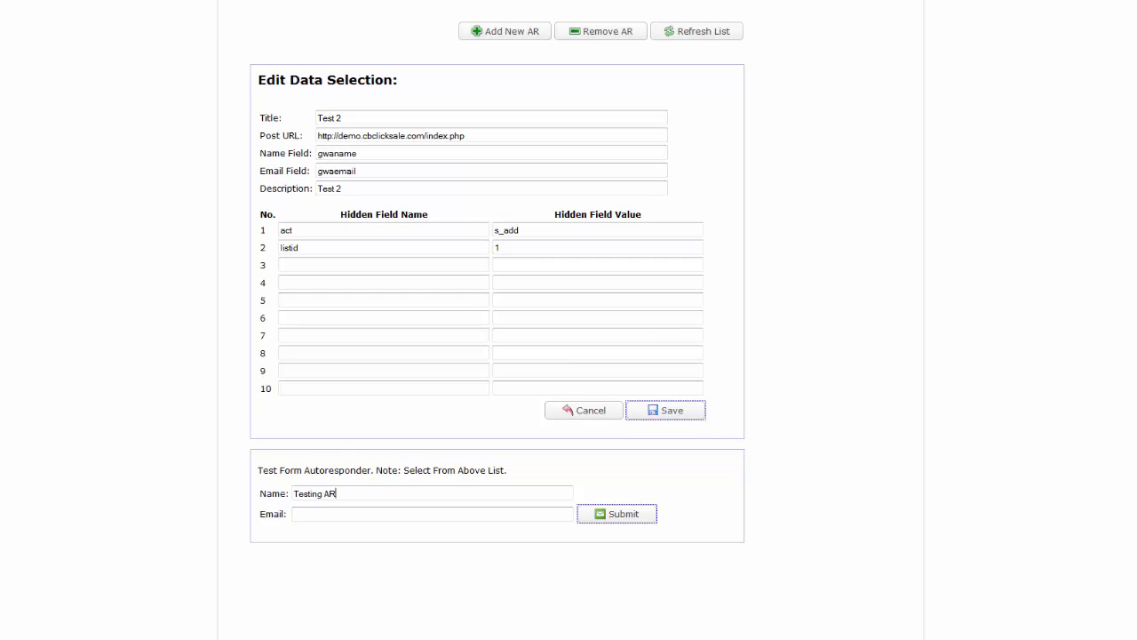
{"action": "left_click", "coordinate": [323, 513]}
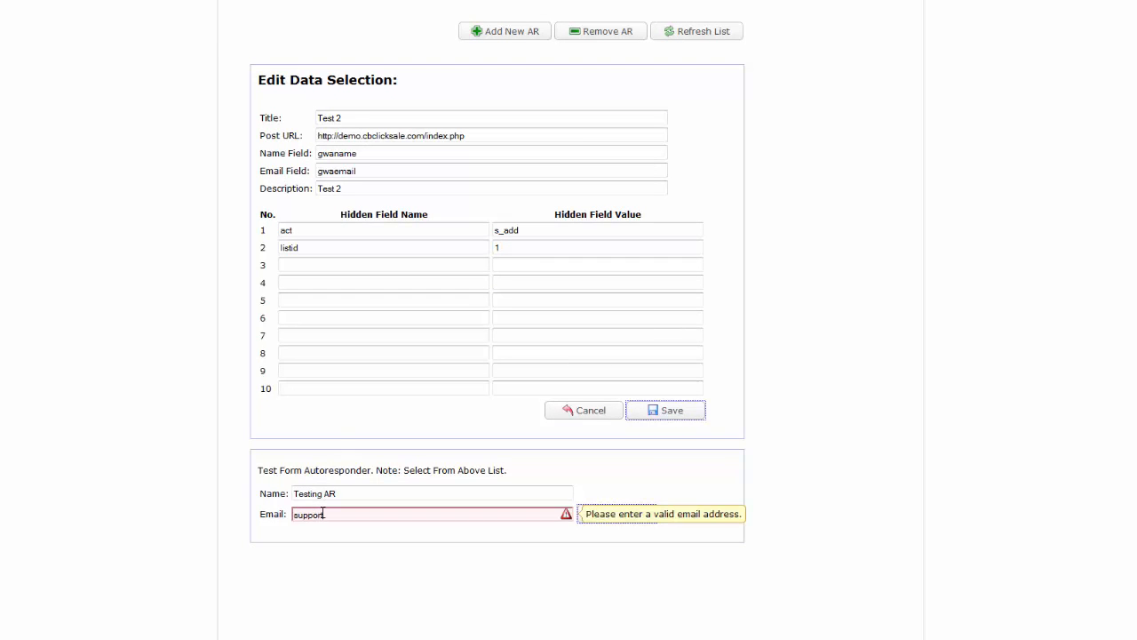
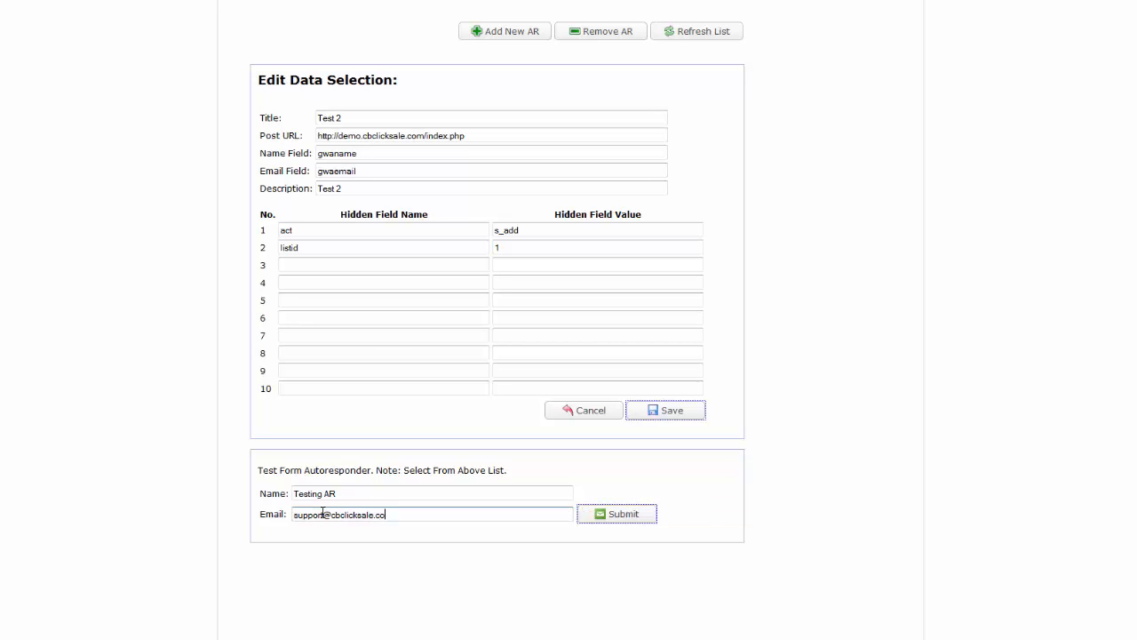
{"action": "left_click", "coordinate": [624, 522]}
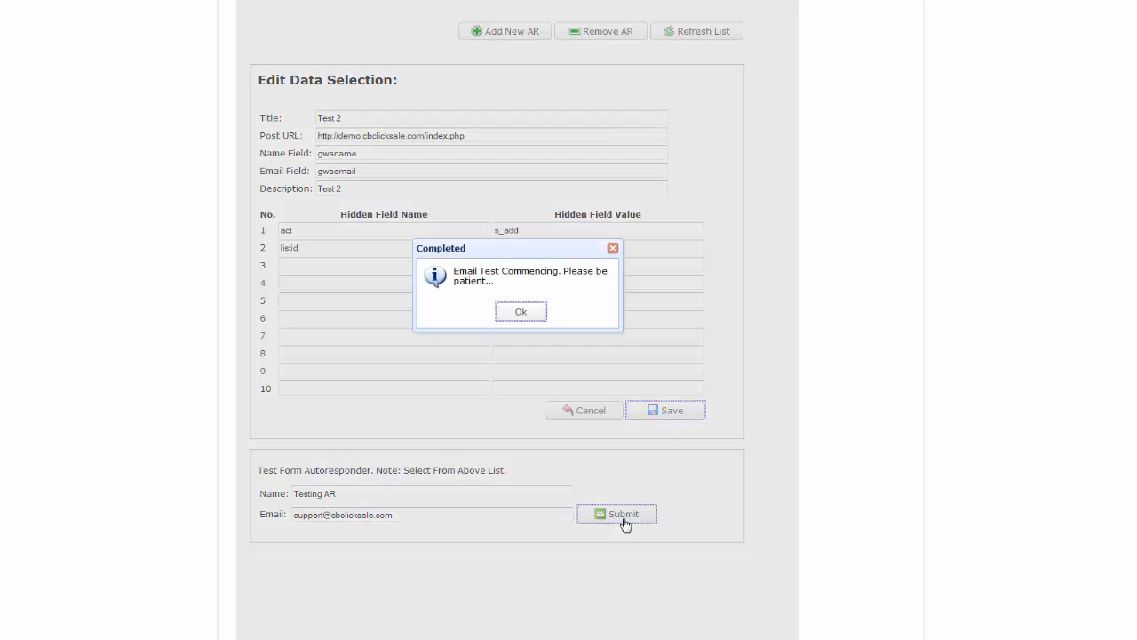
{"action": "left_click", "coordinate": [527, 314]}
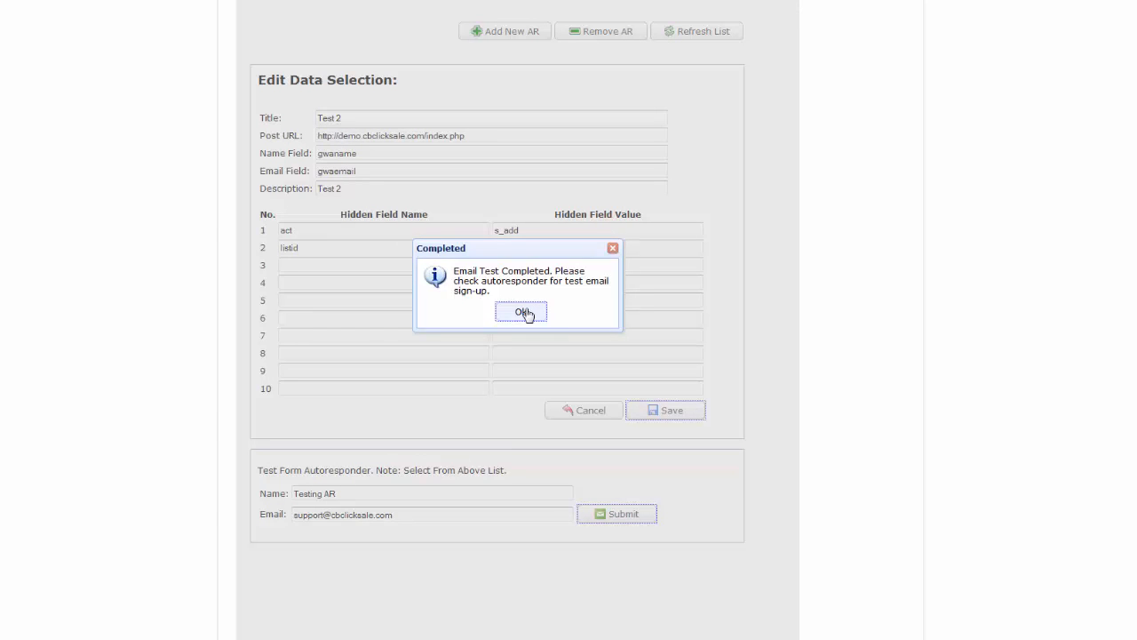
{"action": "left_click", "coordinate": [524, 313]}
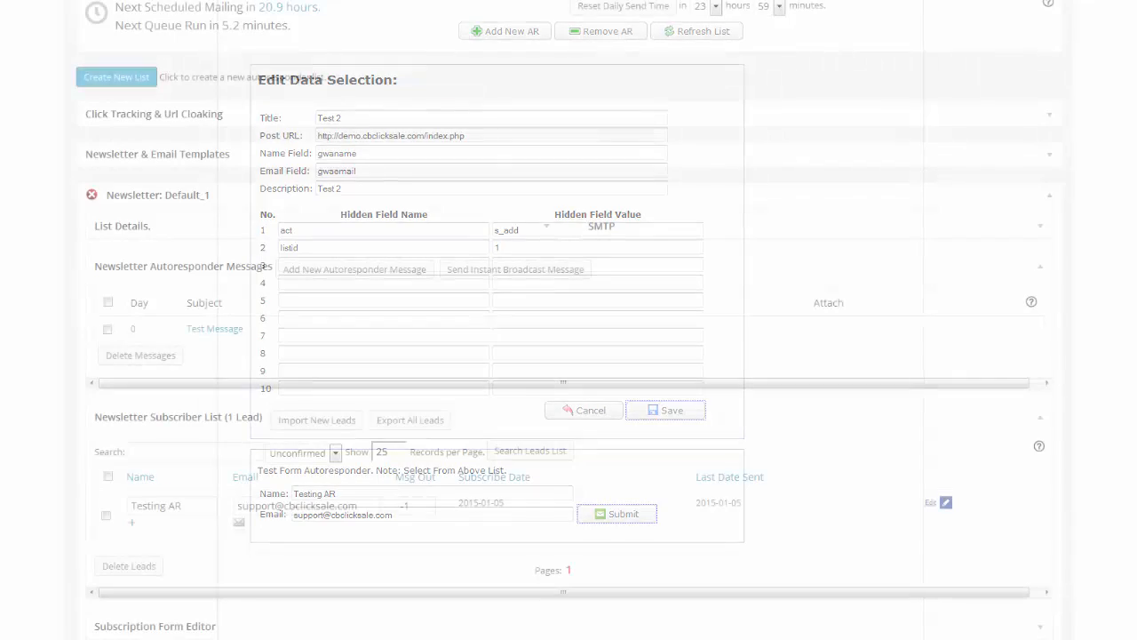
Scroll to the Default_1 subscriber list to confirm the unconfirmed Testing AR lead from 2015-01-05.
{"action": "scroll", "coordinate": [569, 320], "scroll_direction": "down", "scroll_amount": 3}
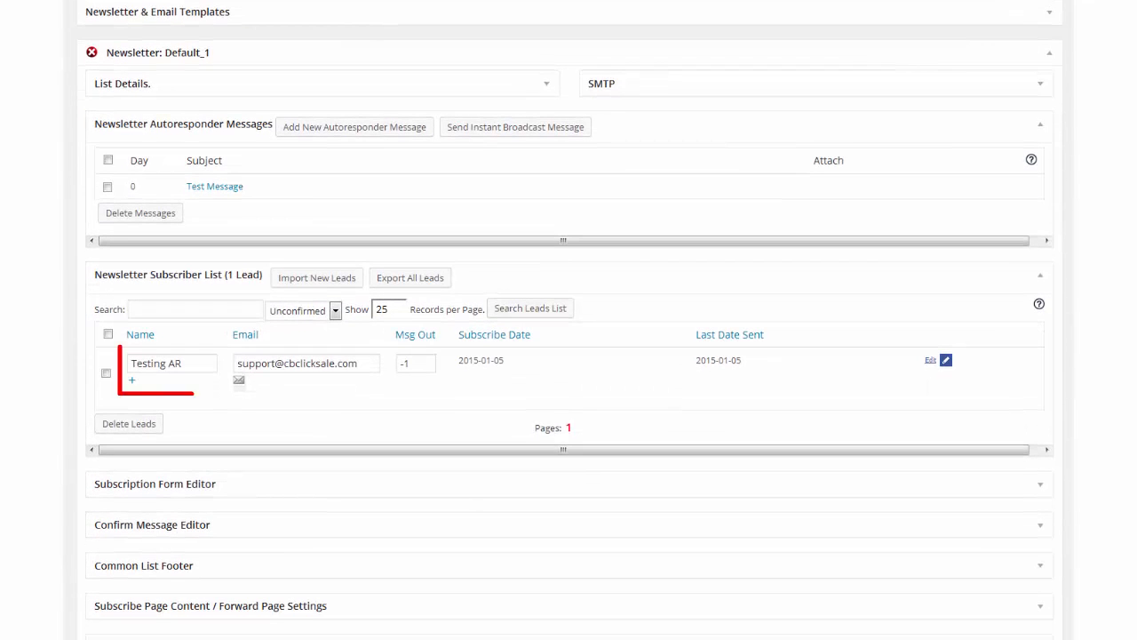